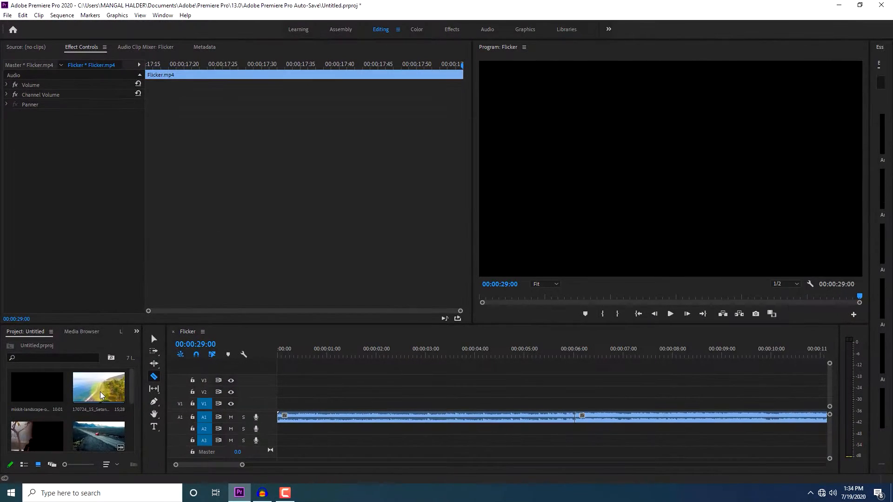
Place 170724_15_Setangibeach.mp4 at the start of track V1 and expand track A1 to show its waveform
{"action": "left_click_drag", "start_coordinate": [100, 392], "coordinate": [230, 417]}
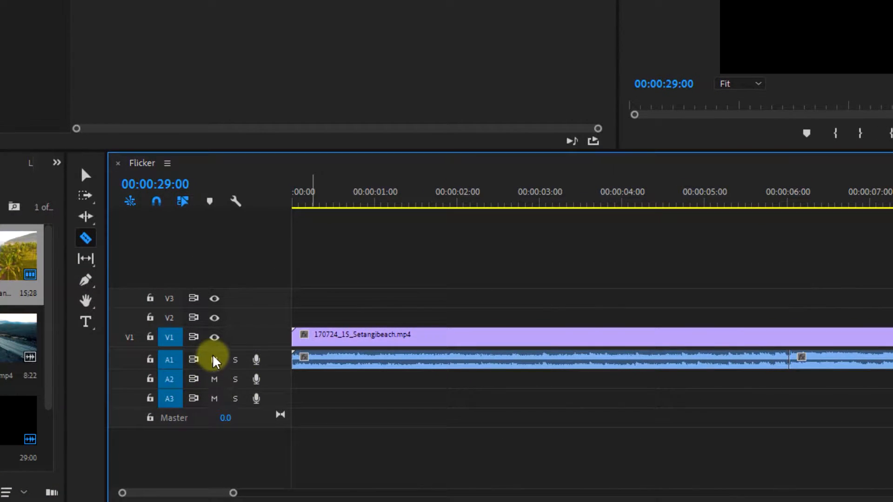
{"action": "left_click_drag", "start_coordinate": [277, 368], "coordinate": [272, 422]}
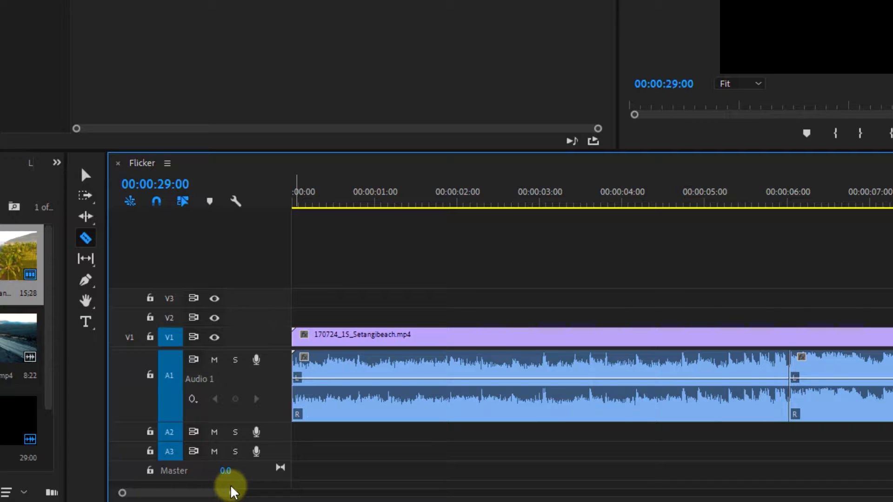
{"action": "left_click_drag", "start_coordinate": [233, 493], "coordinate": [161, 491]}
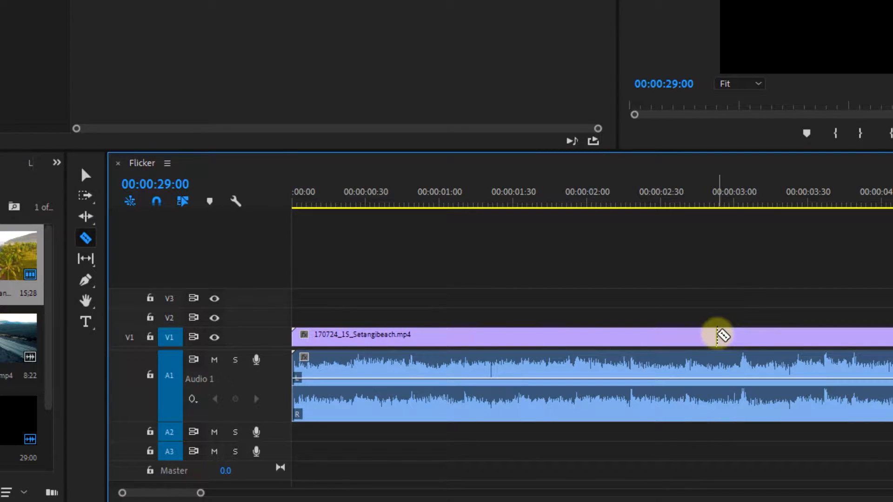
Find the audio beat near 3 seconds and add a 100% opacity keyframe to the beach clip at 00:00:03:01
{"action": "key", "text": "v"}
{"action": "left_click", "coordinate": [724, 195]}
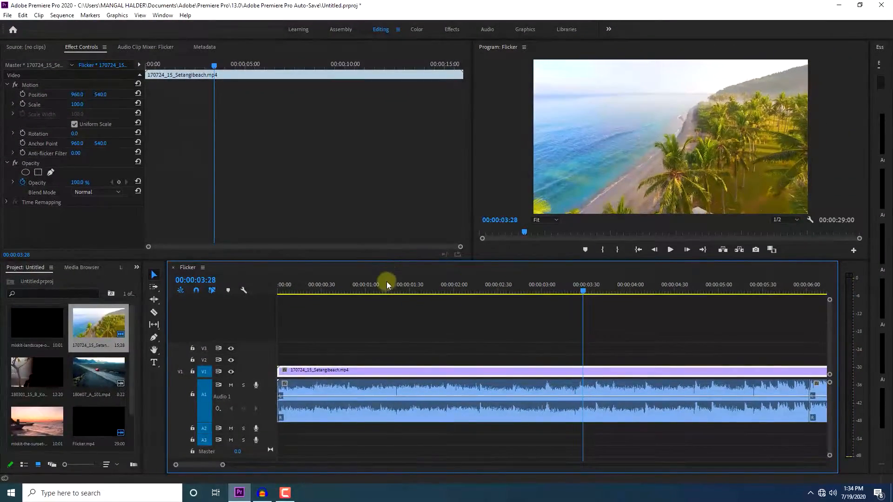
{"action": "left_click", "coordinate": [476, 202]}
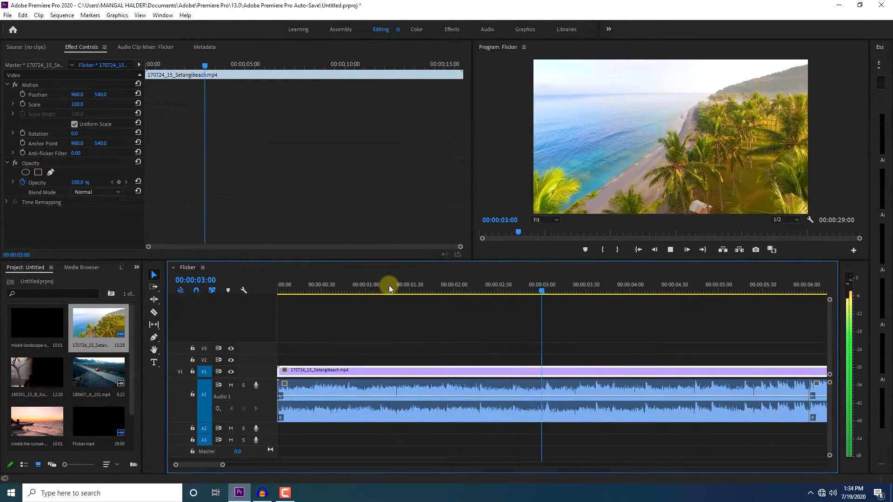
{"action": "key", "text": "space"}
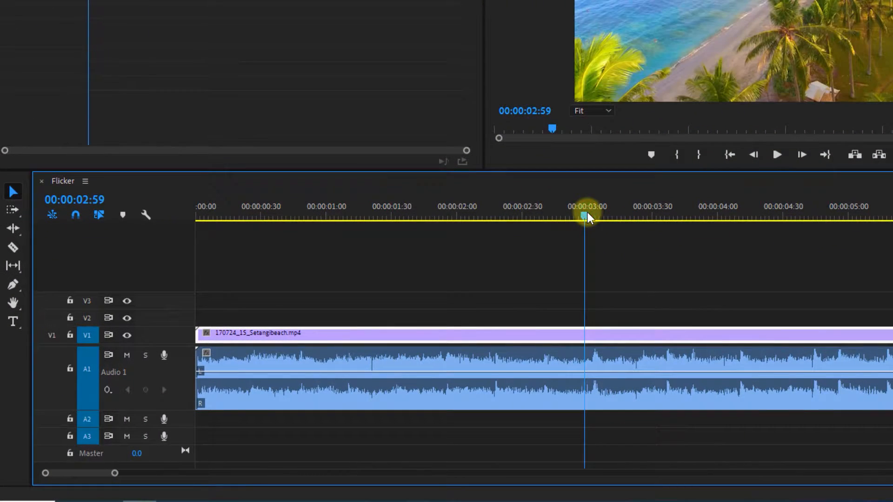
{"action": "left_click", "coordinate": [590, 212]}
{"action": "key", "text": "space"}
{"action": "key", "text": "space"}
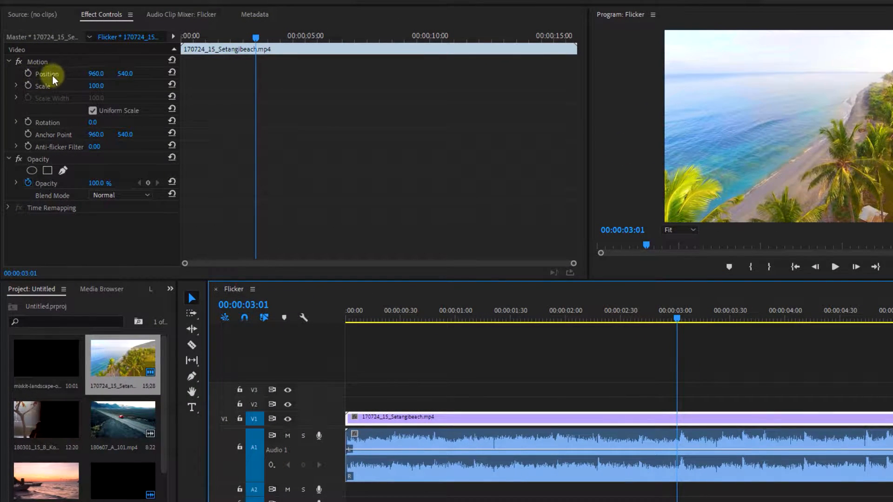
{"action": "left_click", "coordinate": [45, 188]}
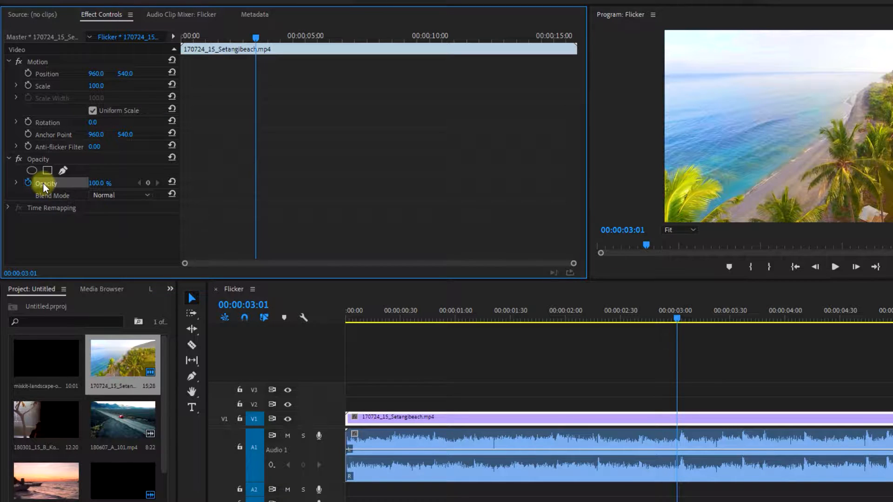
{"action": "left_click", "coordinate": [149, 182]}
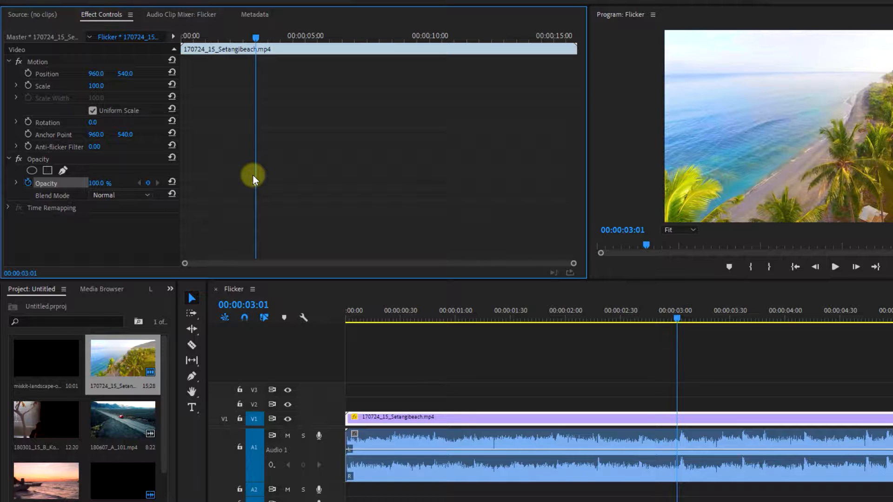
Add an opacity keyframe two frames further on at 00:00:03:03 and set it to 0%
{"action": "key", "text": "Right"}
{"action": "key", "text": "Right"}
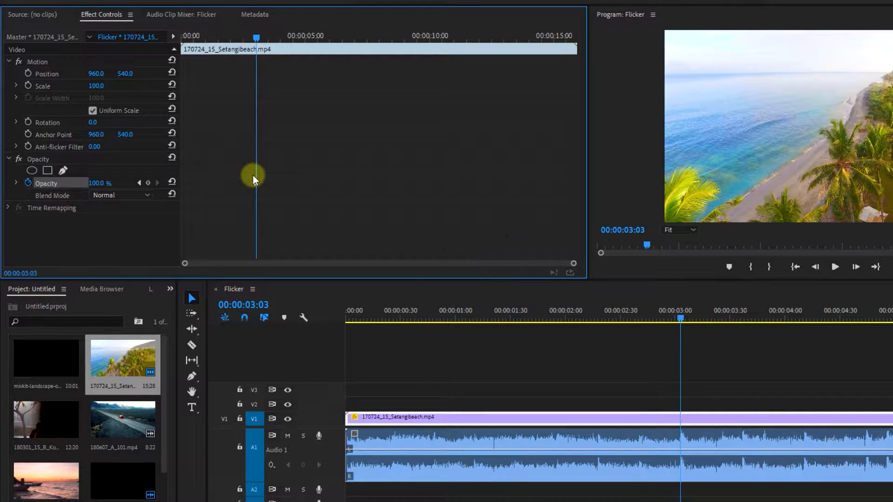
{"action": "left_click_drag", "start_coordinate": [571, 267], "coordinate": [394, 261]}
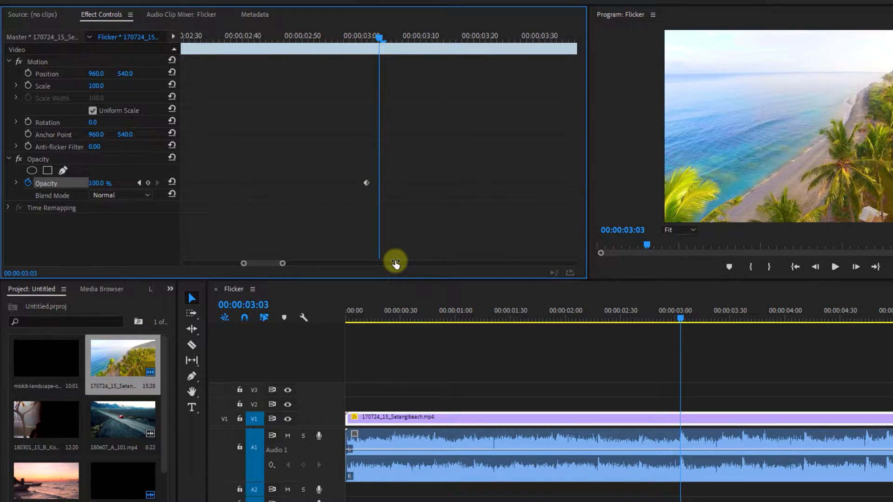
{"action": "left_click", "coordinate": [149, 182]}
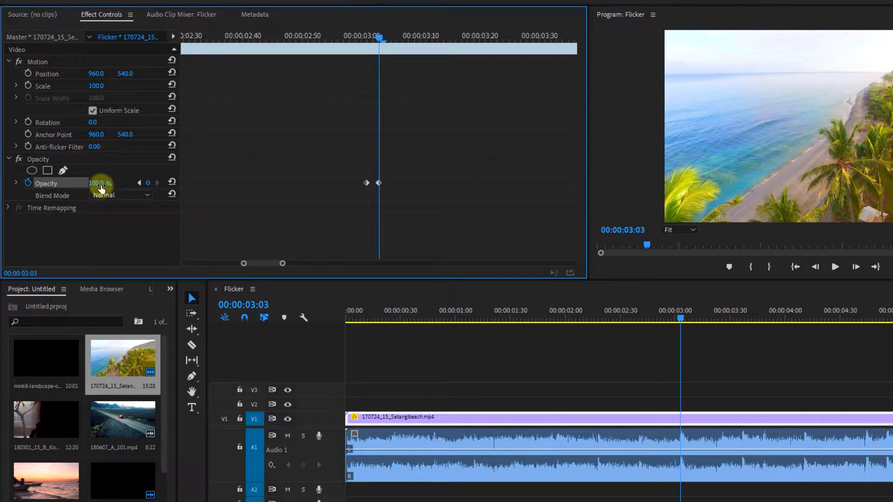
{"action": "left_click_drag", "start_coordinate": [99, 185], "coordinate": [36, 183]}
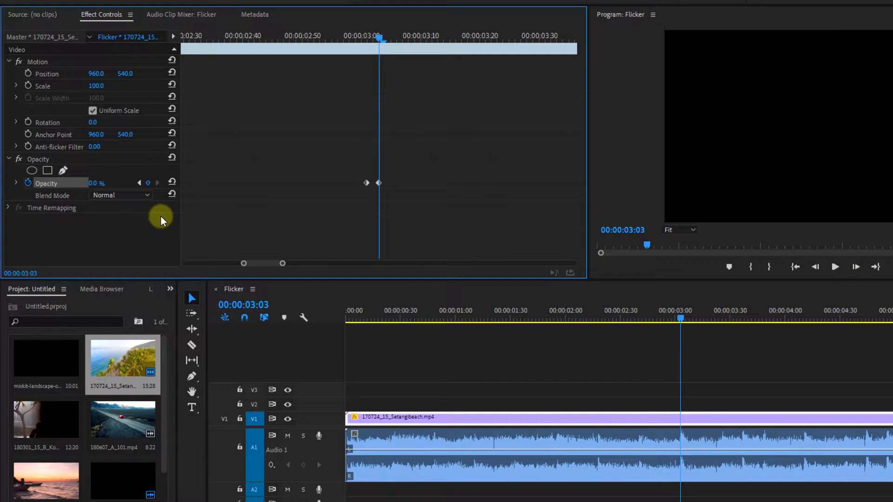
Move two frames on to 00:00:03:05 and reset the opacity to 100% with a keyframe
{"action": "key", "text": "Right"}
{"action": "key", "text": "Right"}
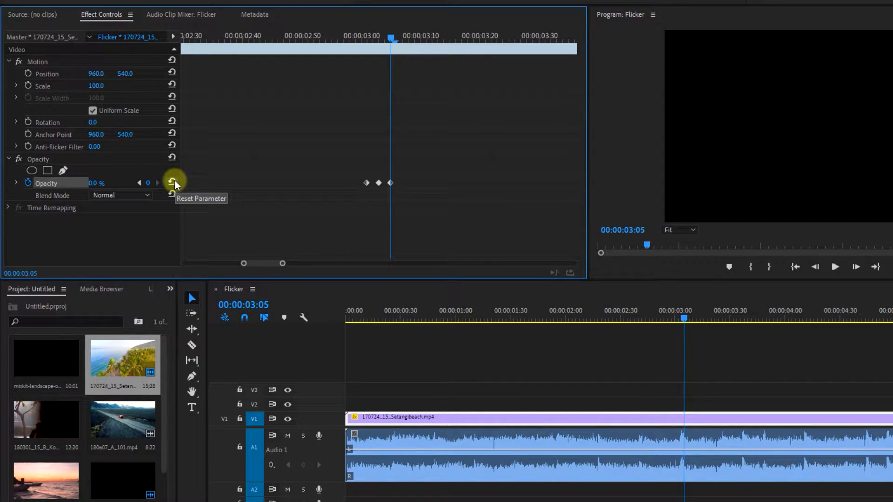
{"action": "left_click", "coordinate": [172, 181]}
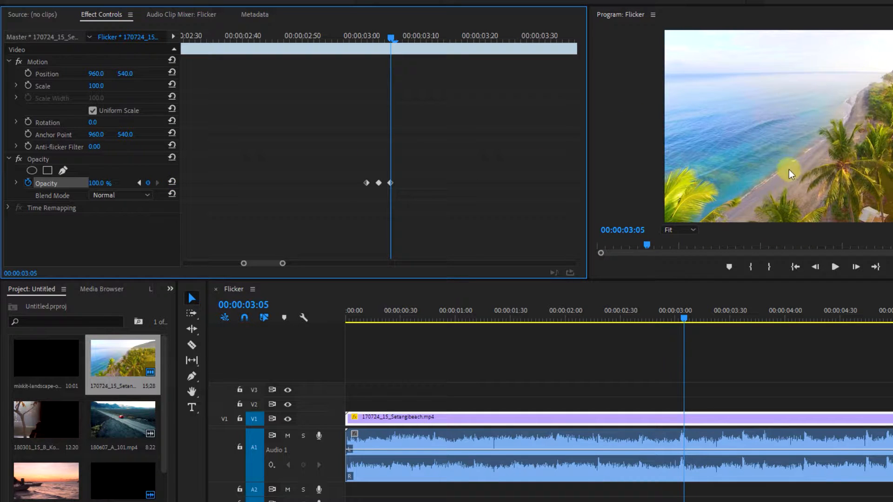
Select the beach clip's three opacity keyframes just after 3 seconds and copy them
{"action": "left_click", "coordinate": [658, 316]}
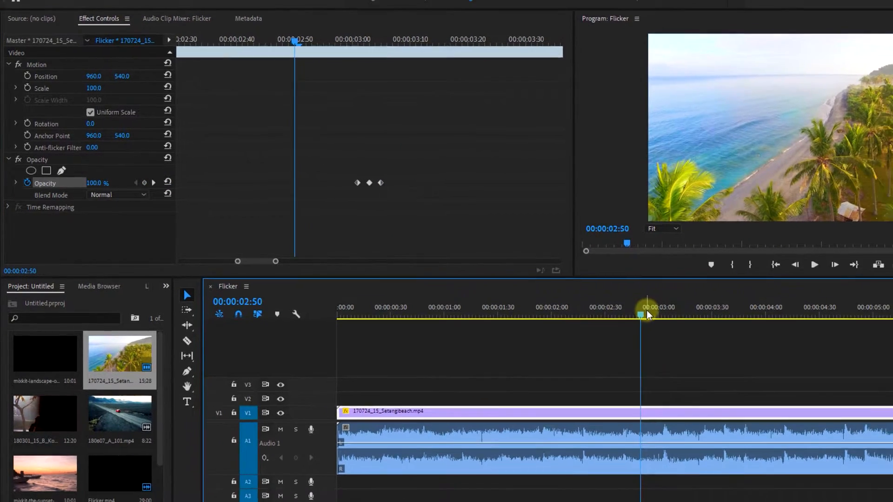
{"action": "left_click", "coordinate": [665, 316]}
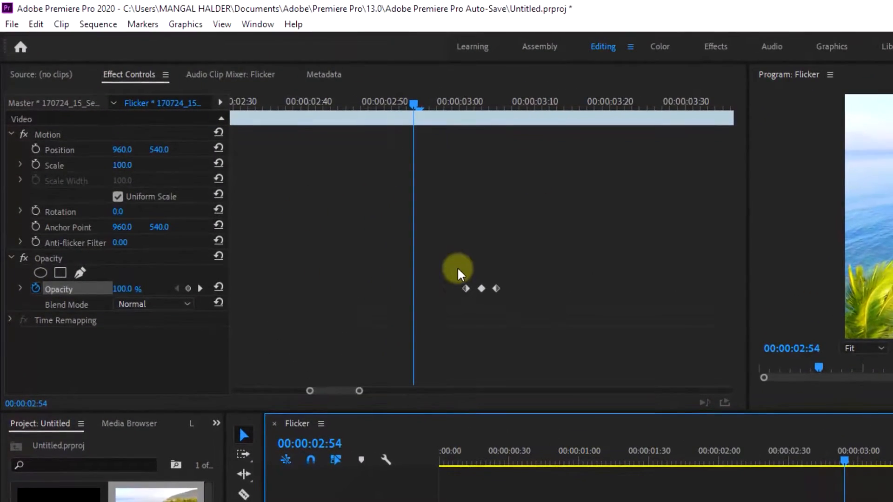
{"action": "left_click_drag", "start_coordinate": [458, 272], "coordinate": [554, 315]}
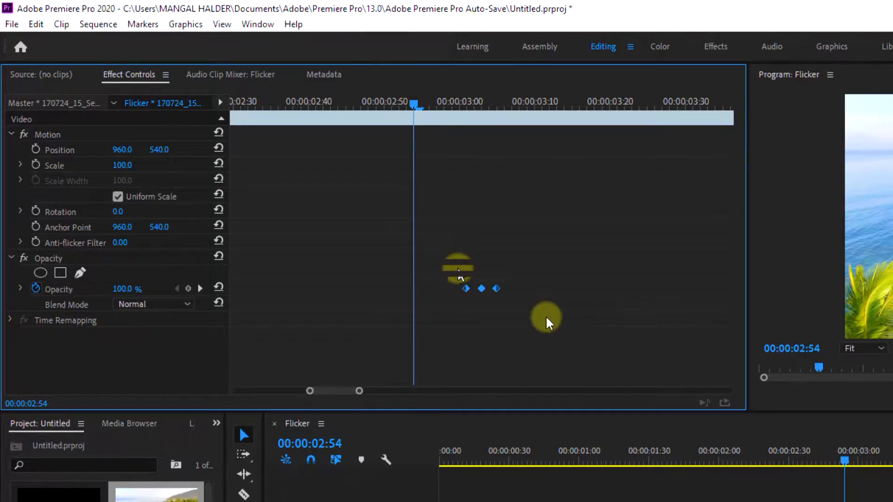
{"action": "right_click", "coordinate": [481, 288]}
{"action": "left_click", "coordinate": [519, 333]}
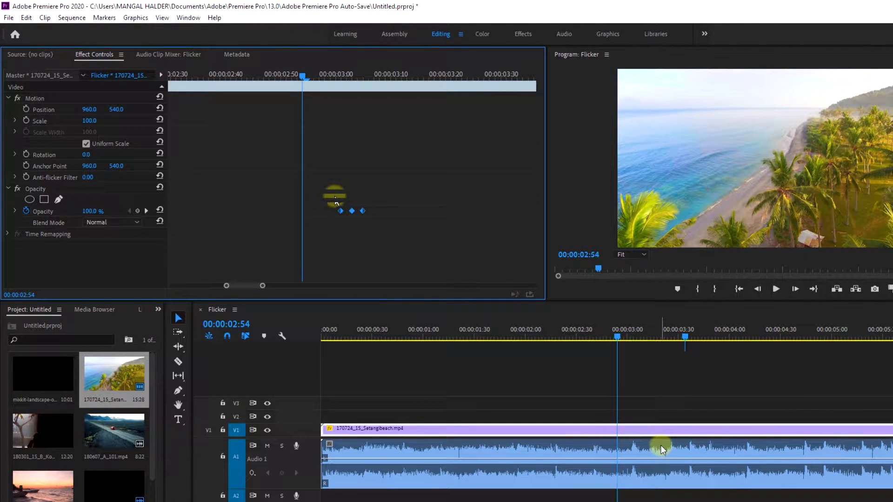
Paste the flicker keyframes on the next beat at 00:00:03:36, shifting them so the 0% keyframe falls on that frame
{"action": "left_click_drag", "start_coordinate": [618, 340], "coordinate": [690, 341]}
{"action": "key", "text": "space"}
{"action": "key", "text": "space"}
{"action": "left_click", "coordinate": [682, 338]}
{"action": "key", "text": "space"}
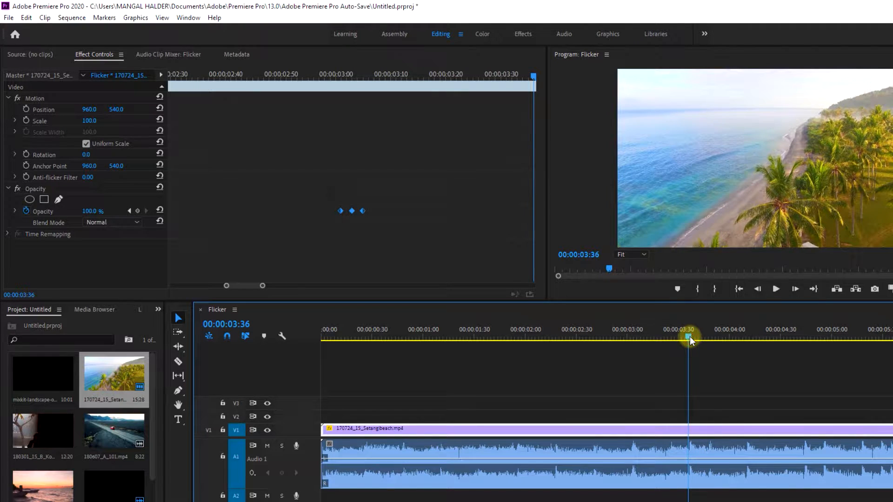
{"action": "scroll", "coordinate": [254, 285], "scroll_direction": "down", "scroll_amount": 3}
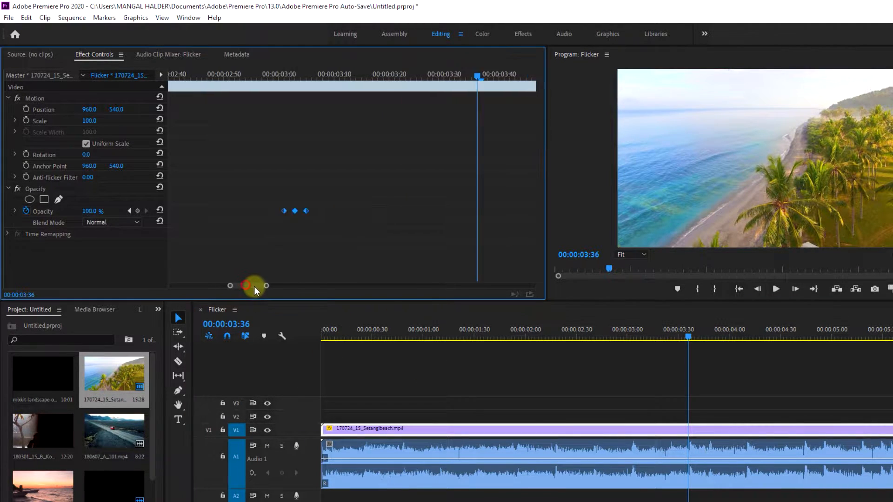
{"action": "right_click", "coordinate": [370, 189]}
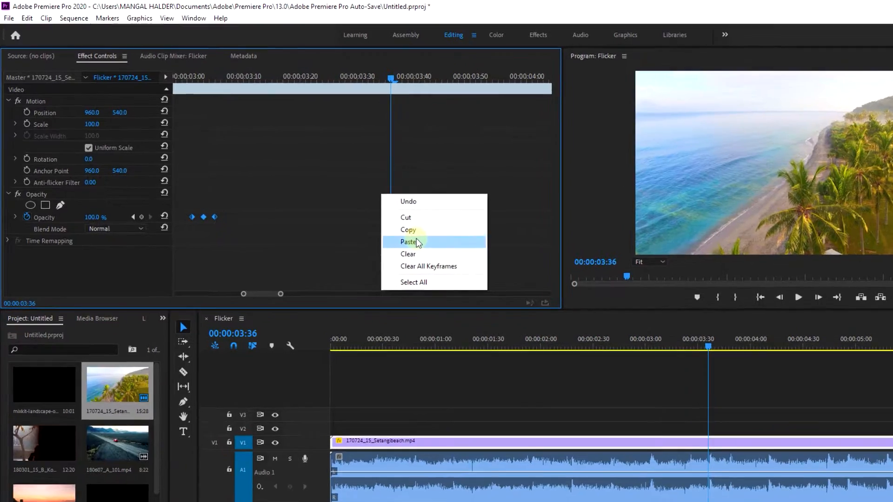
{"action": "left_click", "coordinate": [400, 232]}
{"action": "left_click_drag", "start_coordinate": [542, 303], "coordinate": [619, 332]}
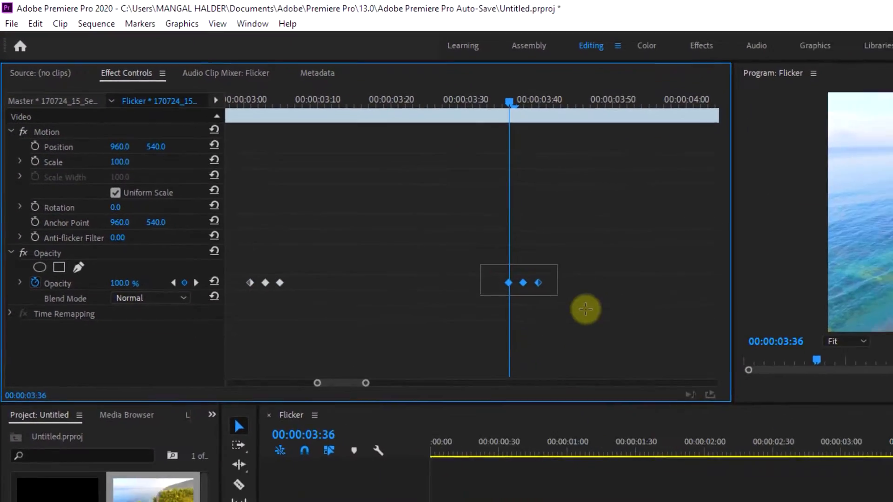
{"action": "left_click_drag", "start_coordinate": [462, 251], "coordinate": [451, 251]}
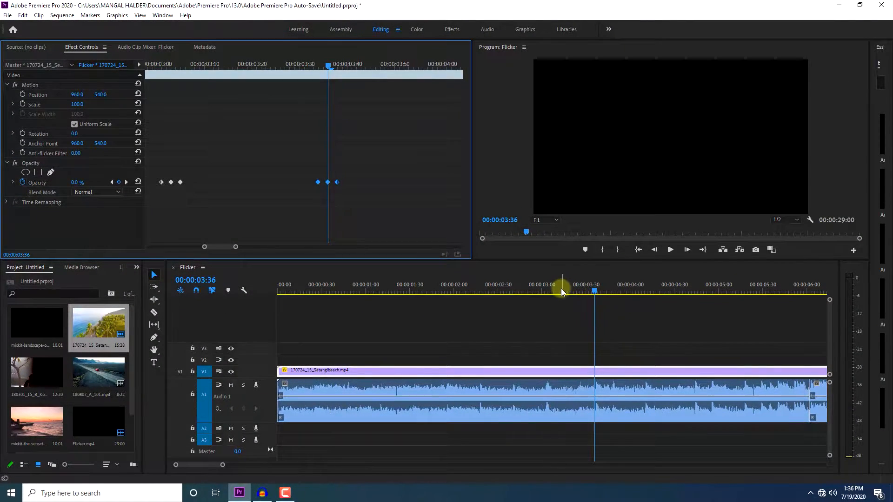
Play the sequence around 3 seconds to check the flickers against the audio beats
{"action": "left_click", "coordinate": [560, 291]}
{"action": "key", "text": "space"}
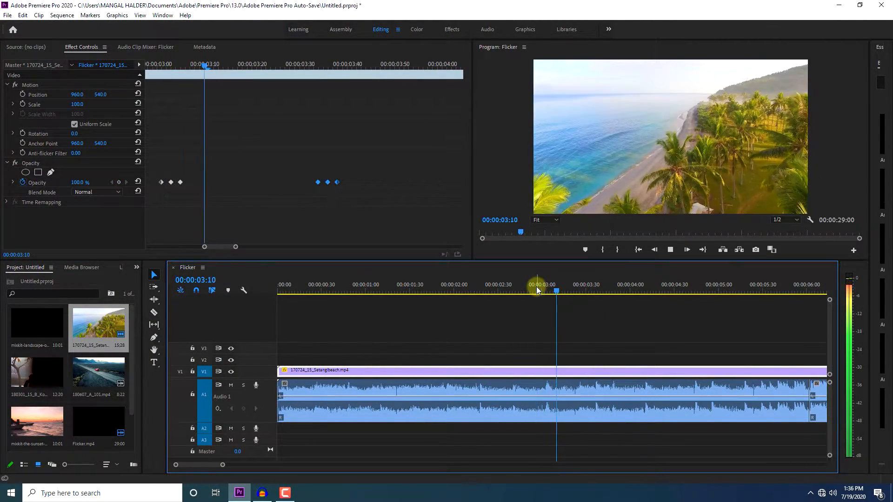
{"action": "left_click", "coordinate": [536, 289]}
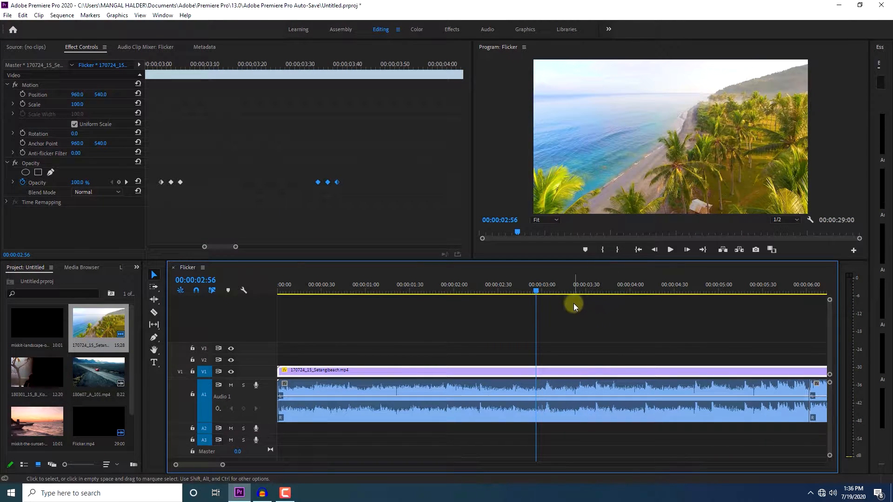
Paste the flicker keyframes on the beats at about 00:00:04:09 and 00:00:04:43, shifting each set slightly earlier
{"action": "left_click_drag", "start_coordinate": [537, 291], "coordinate": [644, 292]}
{"action": "left_click_drag", "start_coordinate": [195, 464], "coordinate": [197, 464]}
{"action": "left_click_drag", "start_coordinate": [213, 247], "coordinate": [222, 246]}
{"action": "key", "text": "ctrl+v"}
{"action": "left_click_drag", "start_coordinate": [368, 183], "coordinate": [359, 182]}
{"action": "left_click", "coordinate": [567, 292]}
{"action": "key", "text": "ctrl+v"}
{"action": "left_click_drag", "start_coordinate": [275, 183], "coordinate": [378, 209]}
Paste the flicker keyframes on the beats at about 00:00:04:54 and 00:00:05:16, centring each set on its beat
{"action": "left_click", "coordinate": [583, 292]}
{"action": "key", "text": "ctrl+v"}
{"action": "left_click_drag", "start_coordinate": [327, 183], "coordinate": [318, 183]}
{"action": "left_click", "coordinate": [615, 292]}
{"action": "key", "text": "ctrl+v"}
{"action": "left_click_drag", "start_coordinate": [432, 182], "coordinate": [423, 182]}
Add more flicker keyframe sets on the closely spaced beats between about 00:00:05:27 and 00:00:05:40, shifting each slightly earlier
{"action": "left_click", "coordinate": [631, 293]}
{"action": "left_click_drag", "start_coordinate": [246, 247], "coordinate": [253, 248]}
{"action": "key", "text": "ctrl+v"}
{"action": "left_click_drag", "start_coordinate": [372, 183], "coordinate": [363, 182]}
{"action": "left_click", "coordinate": [642, 291]}
{"action": "left_click", "coordinate": [649, 291]}
{"action": "left_click_drag", "start_coordinate": [253, 246], "coordinate": [257, 247]}
{"action": "key", "text": "ctrl+v"}
{"action": "left_click_drag", "start_coordinate": [382, 182], "coordinate": [363, 183]}
Paste the last flicker keyframe set on the beat at about 00:00:05:49, shift it slightly earlier, and review the opacity keyframes
{"action": "left_click", "coordinate": [395, 66]}
{"action": "left_click", "coordinate": [644, 292]}
{"action": "key", "text": "space"}
{"action": "left_click", "coordinate": [664, 292]}
{"action": "key", "text": "ctrl+v"}
{"action": "left_click_drag", "start_coordinate": [428, 183], "coordinate": [419, 183]}
{"action": "left_click", "coordinate": [343, 66]}
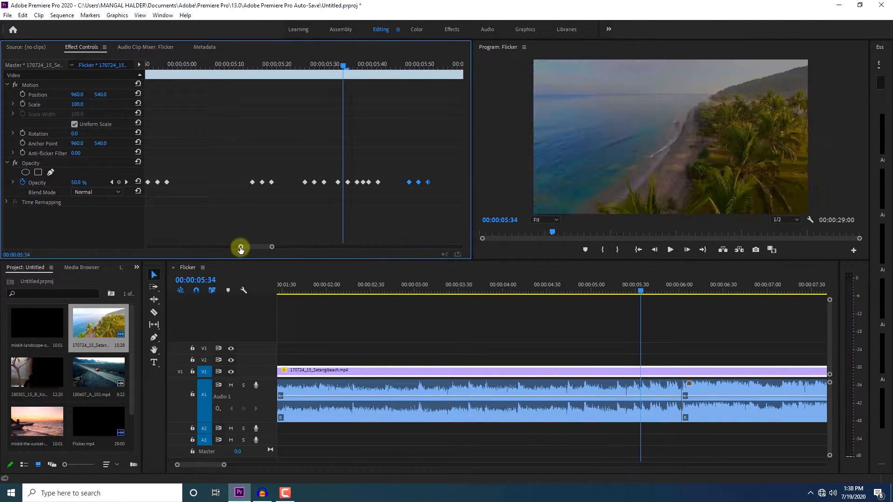
{"action": "left_click_drag", "start_coordinate": [240, 247], "coordinate": [189, 243]}
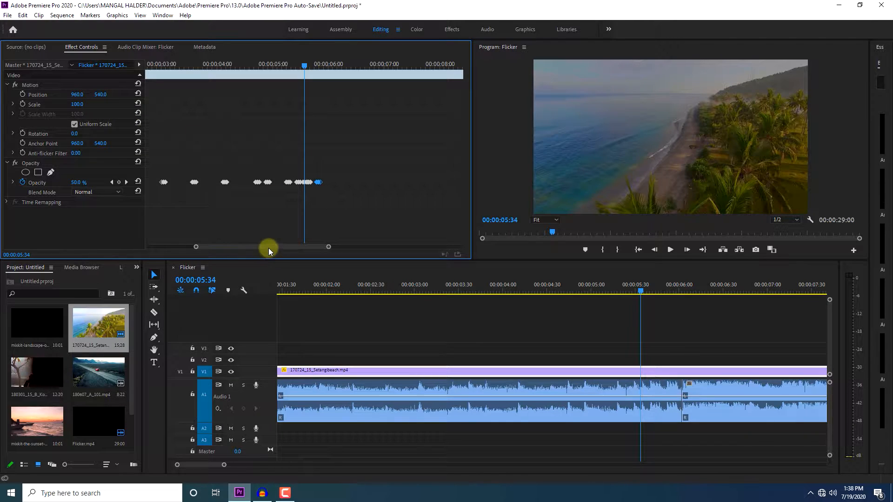
{"action": "left_click_drag", "start_coordinate": [269, 247], "coordinate": [221, 246]}
{"action": "left_click", "coordinate": [294, 64]}
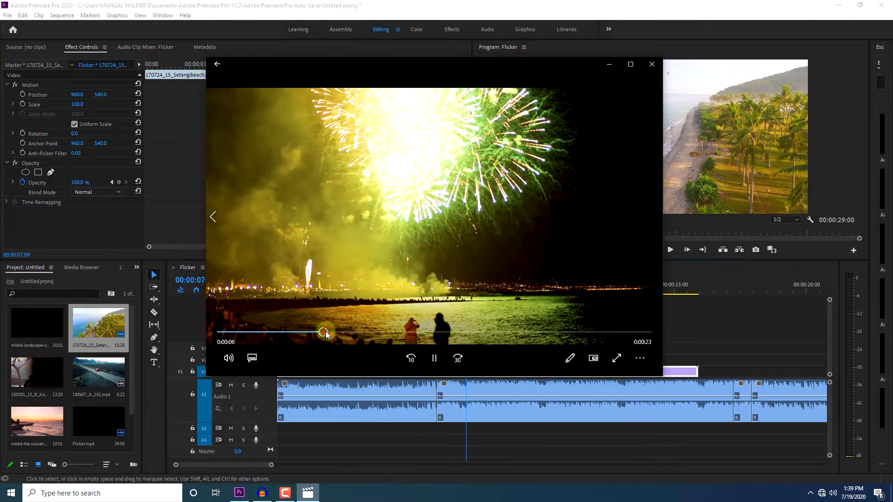
Play the finished example in the video player from about 6 seconds to examine the effect on the park bench shot
{"action": "left_click", "coordinate": [326, 333]}
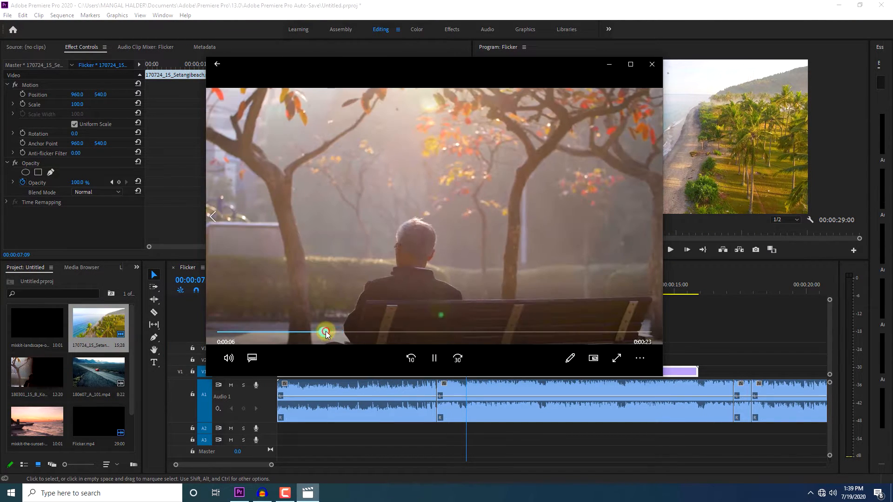
{"action": "key", "text": "space"}
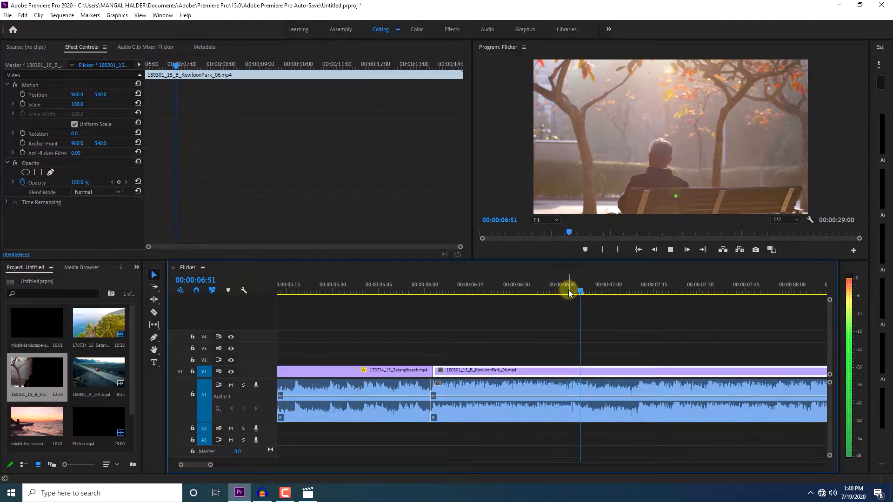
Find the Color Balance (HLS) effect by searching for "color ba" and apply it to the KowloonPark clip
{"action": "left_click", "coordinate": [568, 292]}
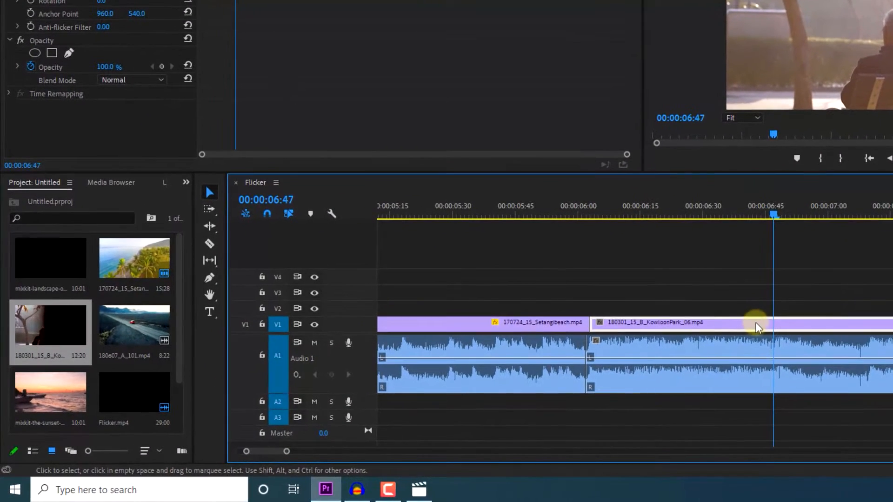
{"action": "left_click", "coordinate": [185, 182]}
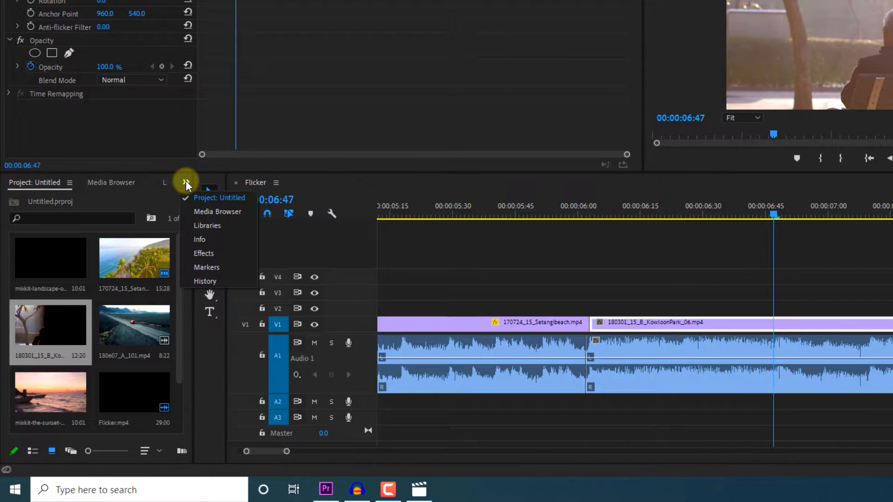
{"action": "left_click", "coordinate": [205, 252]}
{"action": "left_click", "coordinate": [71, 200]}
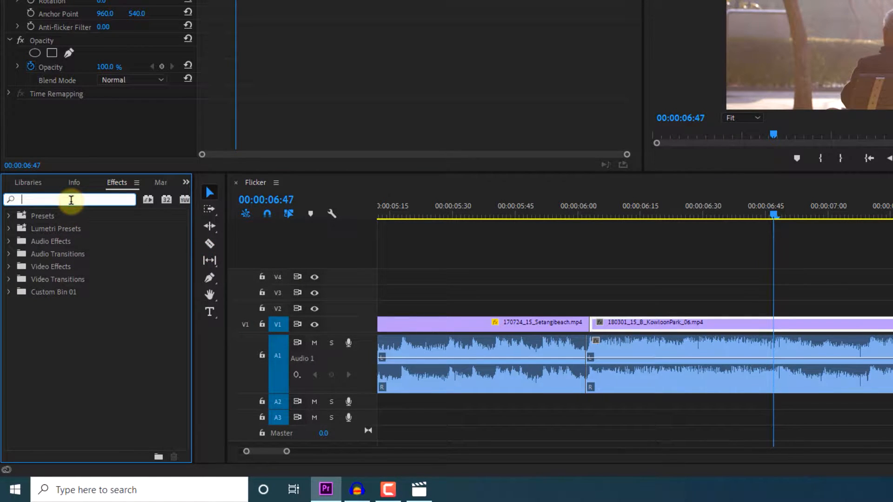
{"action": "type", "text": "color ba"}
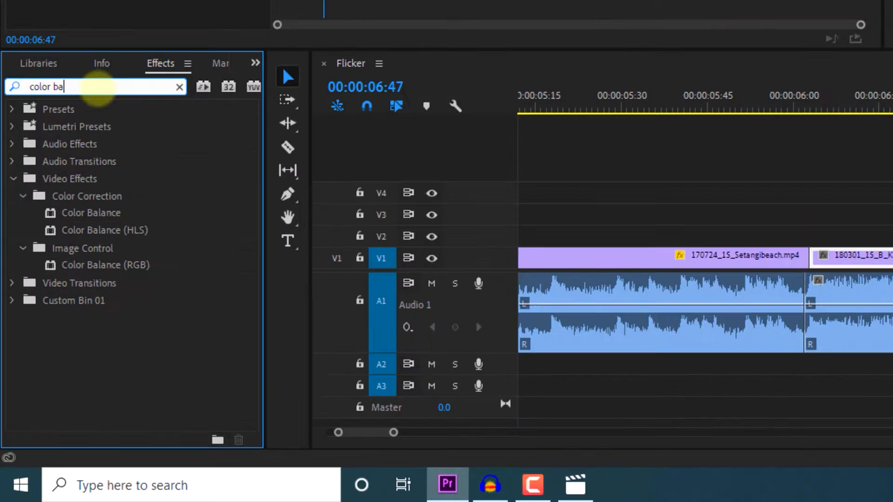
{"action": "left_click_drag", "start_coordinate": [104, 229], "coordinate": [368, 235]}
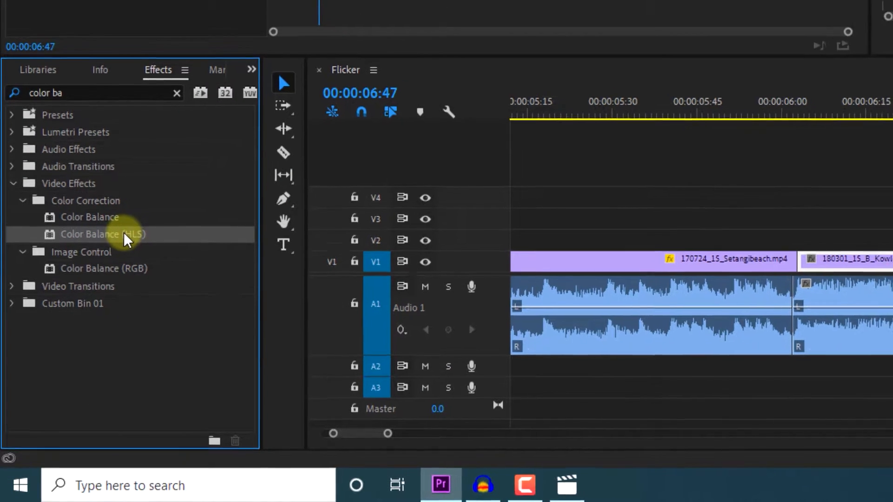
{"action": "left_click_drag", "start_coordinate": [280, 300], "coordinate": [804, 323]}
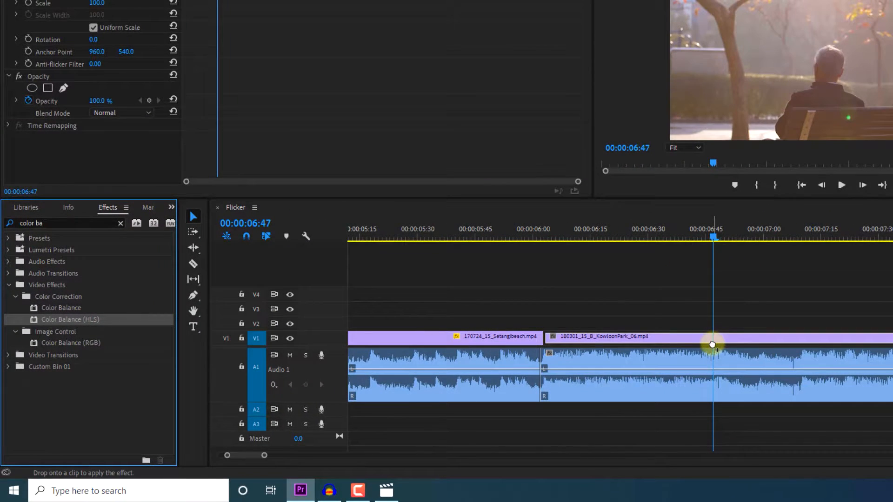
{"action": "left_click_drag", "start_coordinate": [712, 344], "coordinate": [714, 342]}
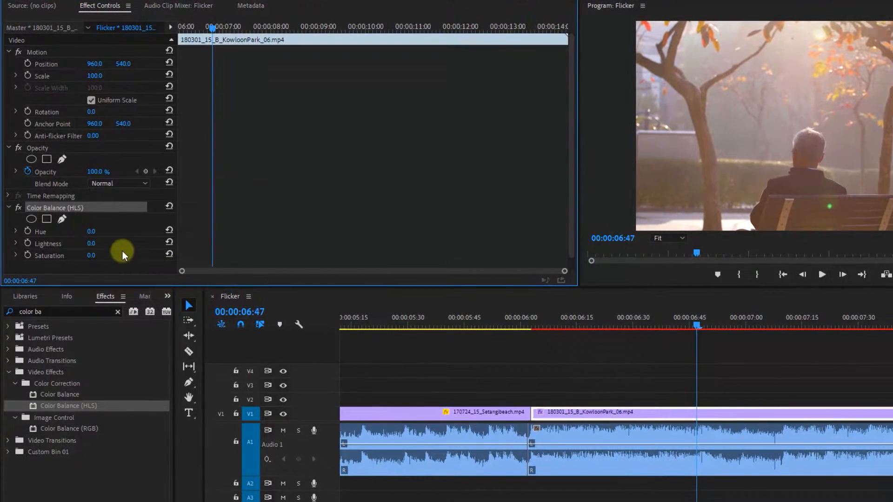
Start keyframing the Color Balance Lightness on the beat at 00:00:06:47 and set it to 100
{"action": "left_click", "coordinate": [701, 325]}
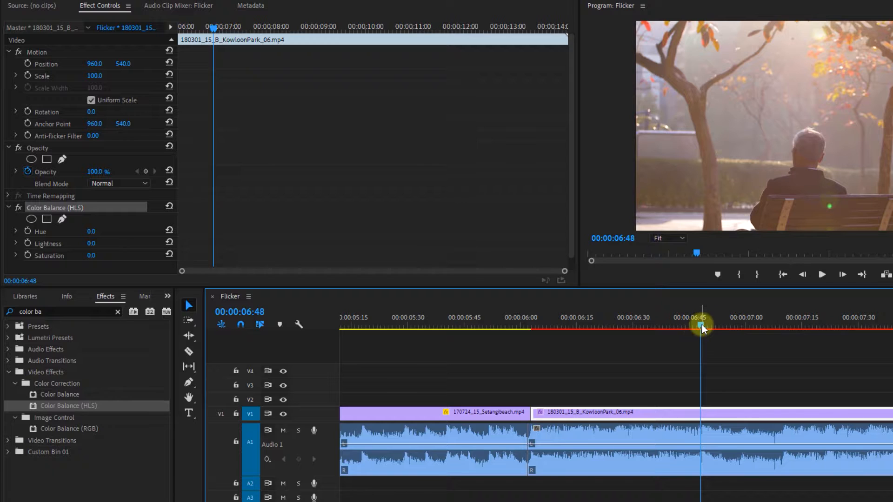
{"action": "left_click", "coordinate": [696, 325]}
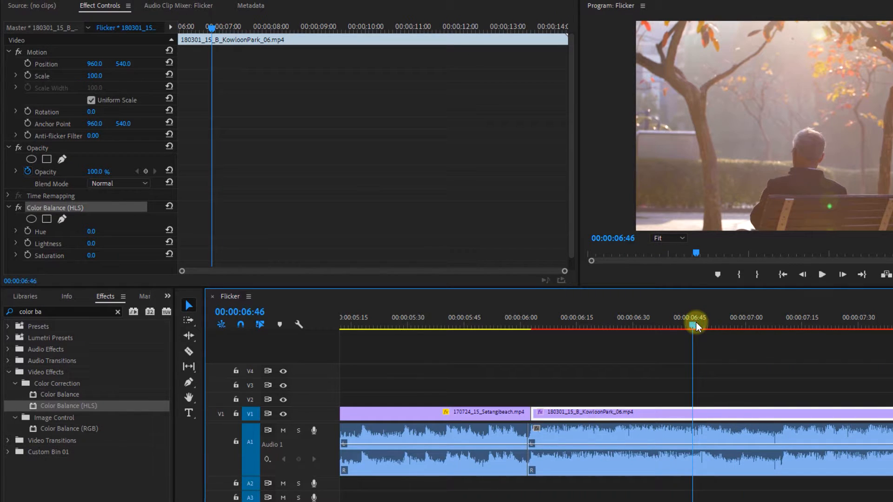
{"action": "left_click", "coordinate": [696, 327]}
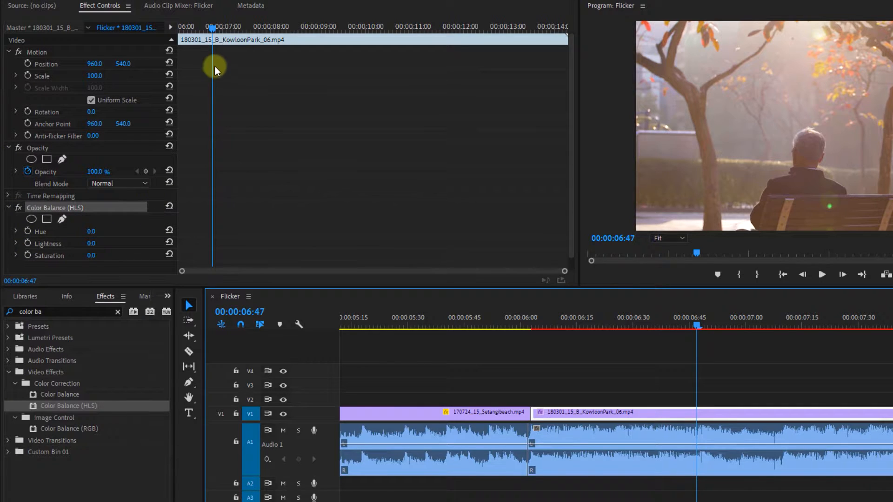
{"action": "left_click_drag", "start_coordinate": [562, 275], "coordinate": [416, 272]}
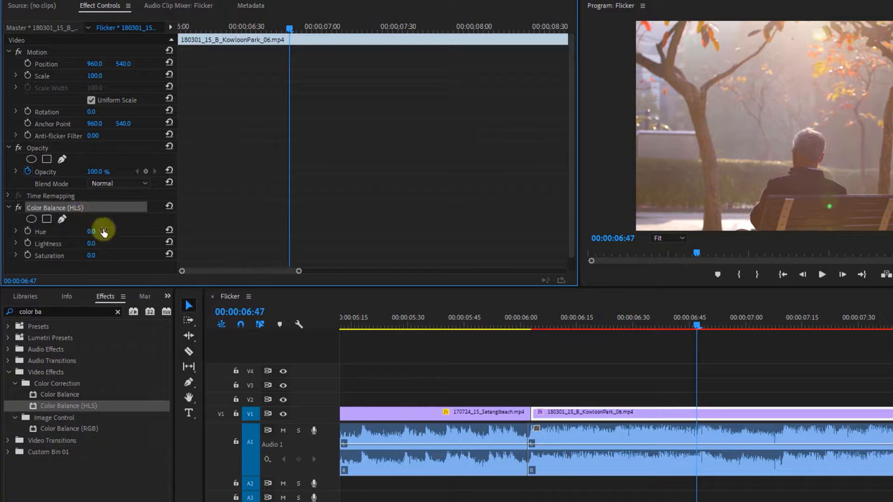
{"action": "left_click", "coordinate": [28, 243]}
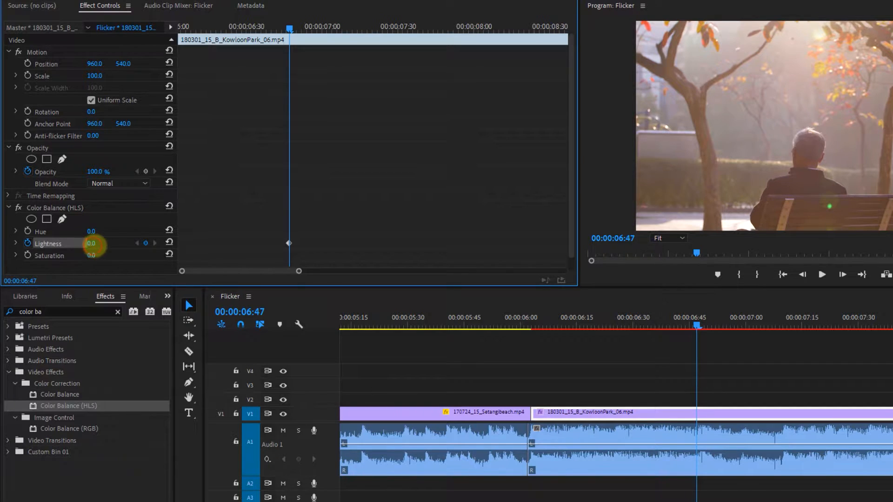
{"action": "left_click_drag", "start_coordinate": [91, 244], "coordinate": [202, 243]}
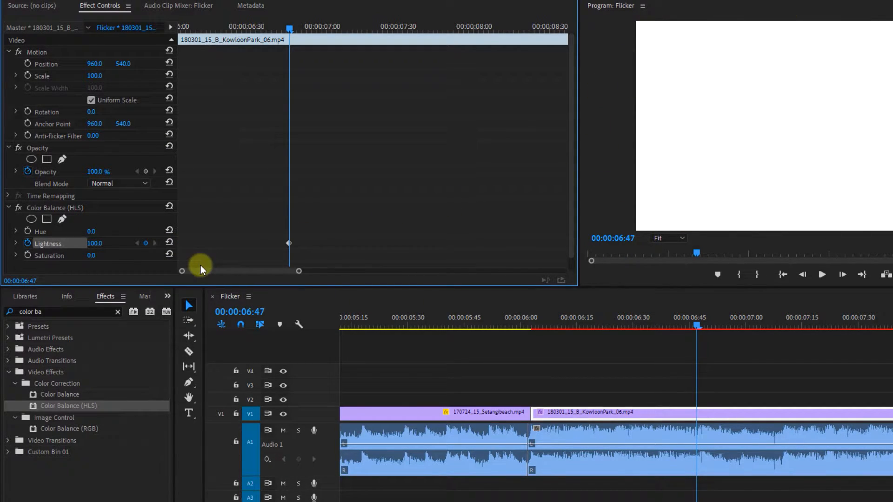
Add a Lightness keyframe two frames after the beat, at 00:00:06:49, and reset its value to 0
{"action": "key", "text": "Right"}
{"action": "key", "text": "Right"}
{"action": "left_click_drag", "start_coordinate": [298, 271], "coordinate": [275, 269]}
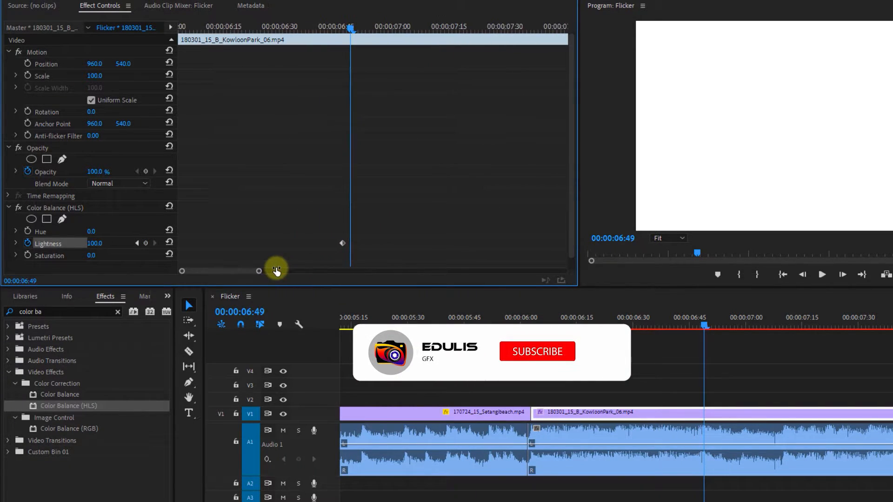
{"action": "left_click", "coordinate": [145, 243]}
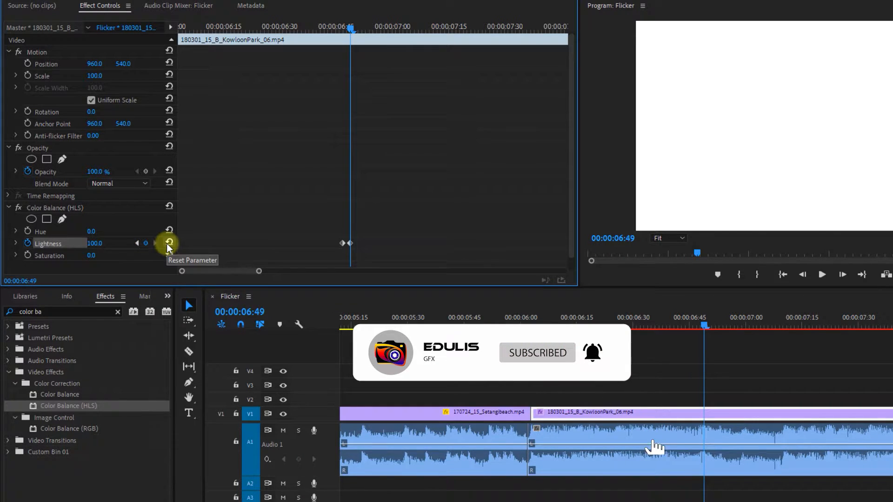
{"action": "left_click", "coordinate": [169, 243]}
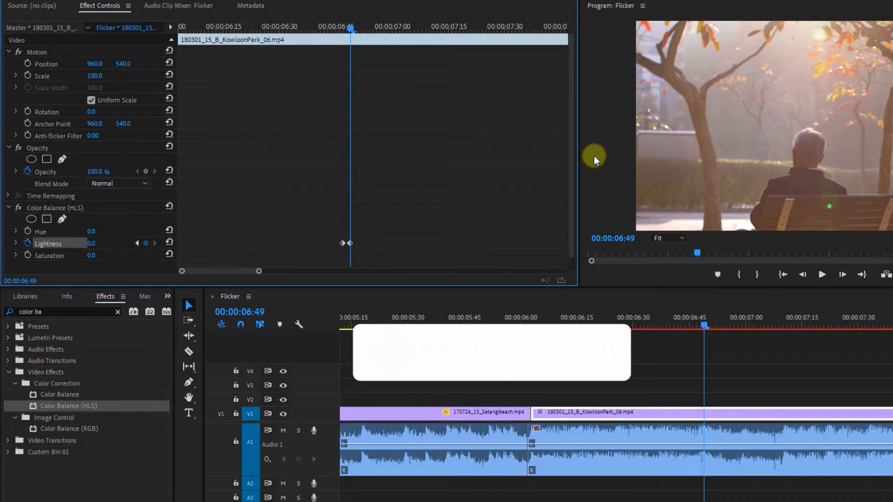
Add a Lightness keyframe reset to 0 two frames before the beat, at 00:00:06:45, and preview the flash
{"action": "left_click", "coordinate": [344, 27]}
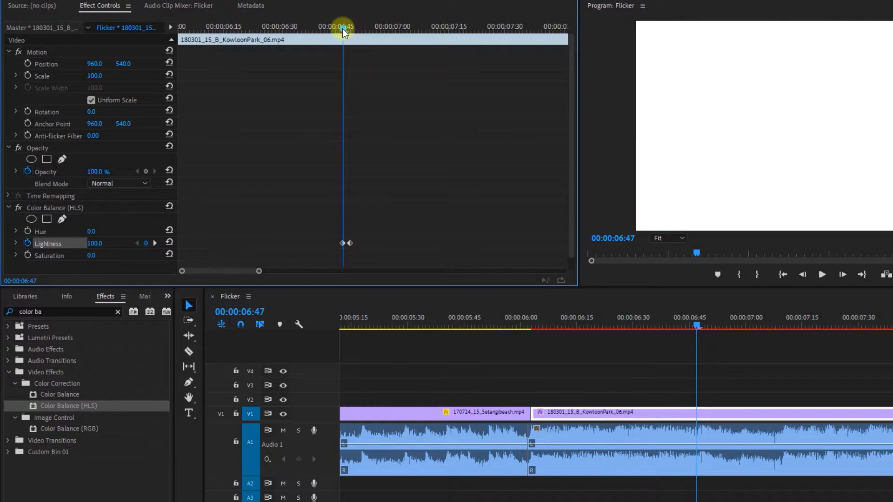
{"action": "left_click_drag", "start_coordinate": [255, 269], "coordinate": [205, 278]}
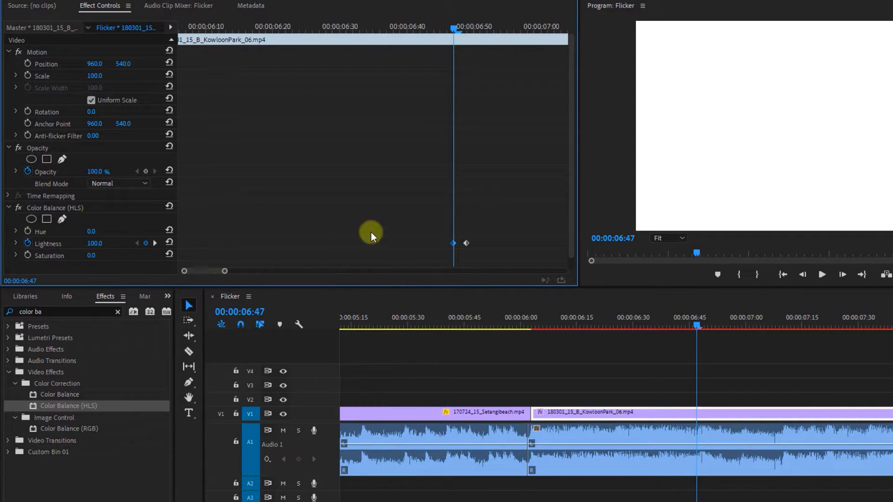
{"action": "key", "text": "Left"}
{"action": "key", "text": "Left"}
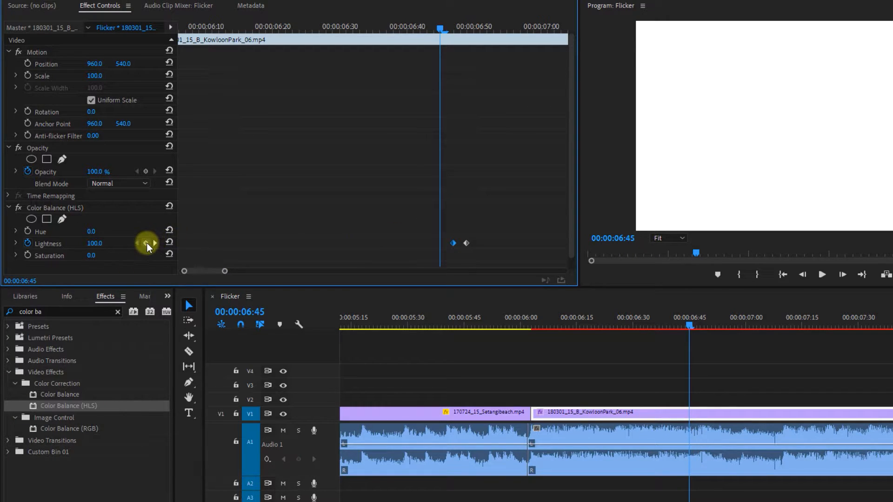
{"action": "left_click", "coordinate": [146, 243]}
{"action": "left_click", "coordinate": [170, 242]}
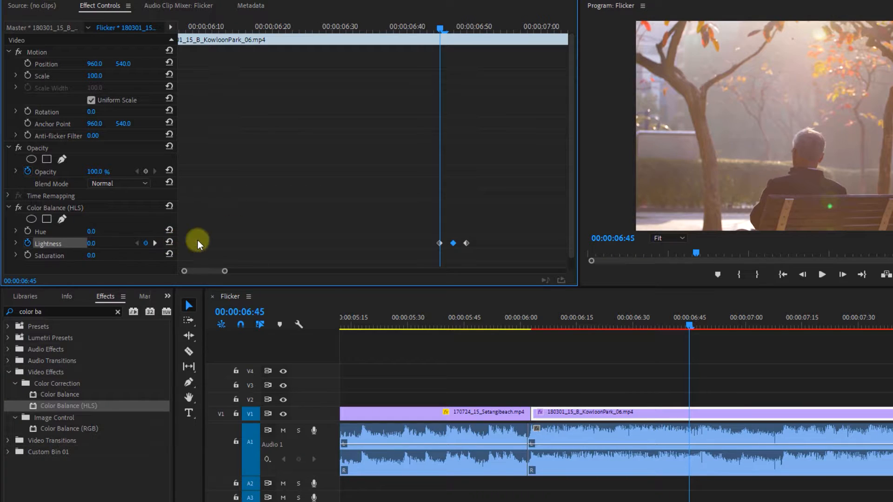
{"action": "key", "text": "space"}
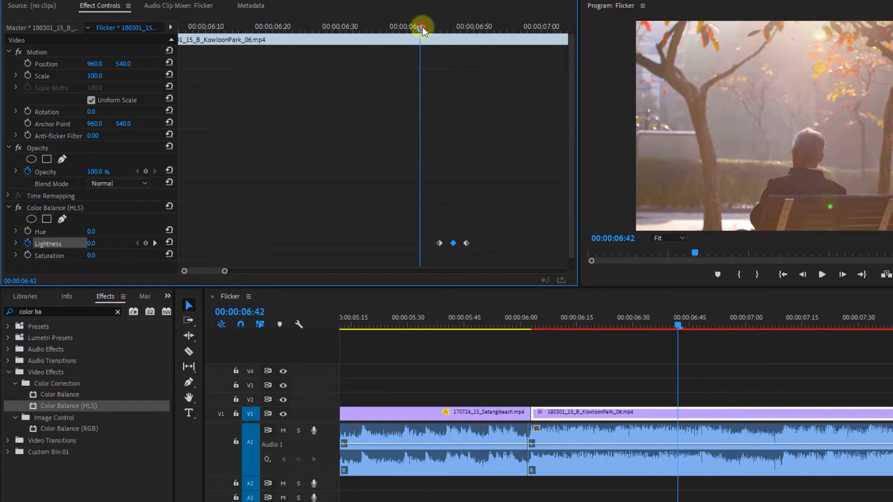
{"action": "left_click", "coordinate": [422, 27]}
{"action": "key", "text": "space"}
{"action": "left_click", "coordinate": [423, 27]}
Start keyframing the park clip's Scale at 00:00:06:46, just after the first Lightness keyframe, and set it to 200
{"action": "left_click_drag", "start_coordinate": [420, 27], "coordinate": [438, 35]}
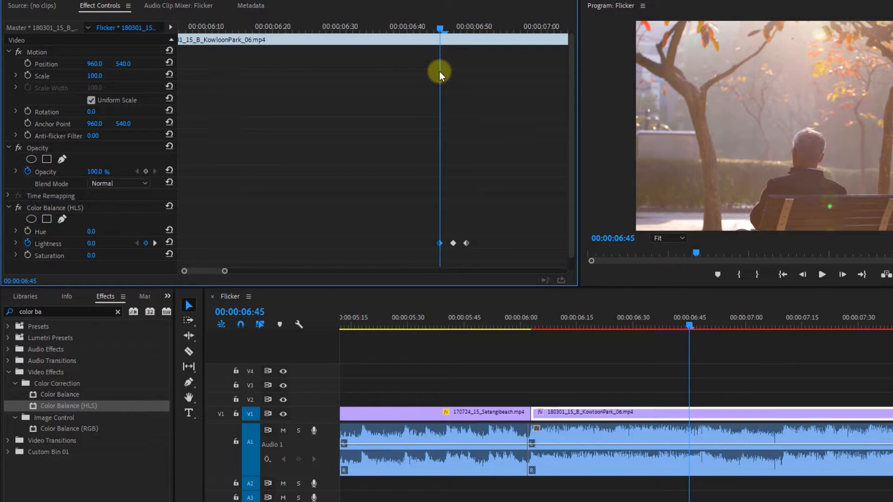
{"action": "key", "text": "Right"}
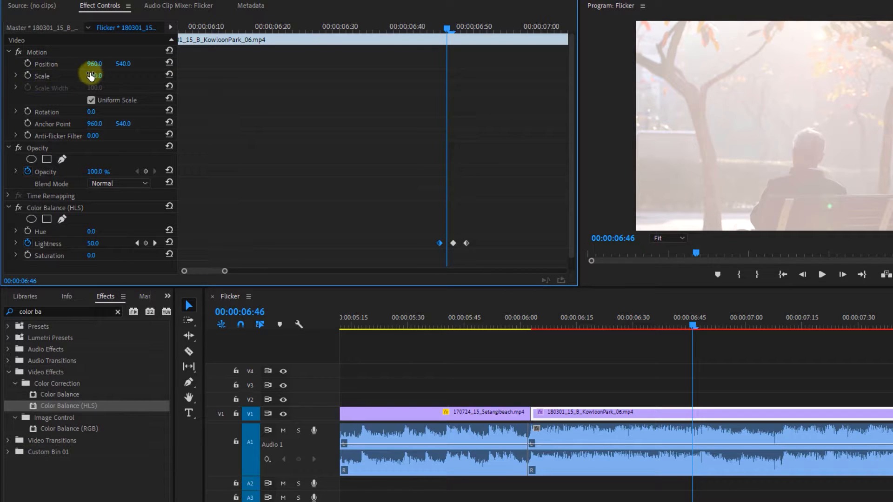
{"action": "left_click", "coordinate": [28, 76]}
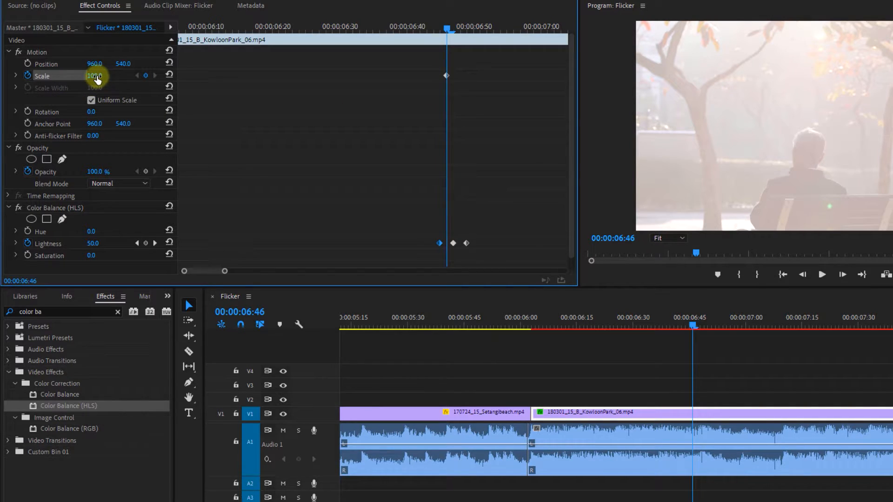
{"action": "left_click_drag", "start_coordinate": [94, 75], "coordinate": [154, 78]}
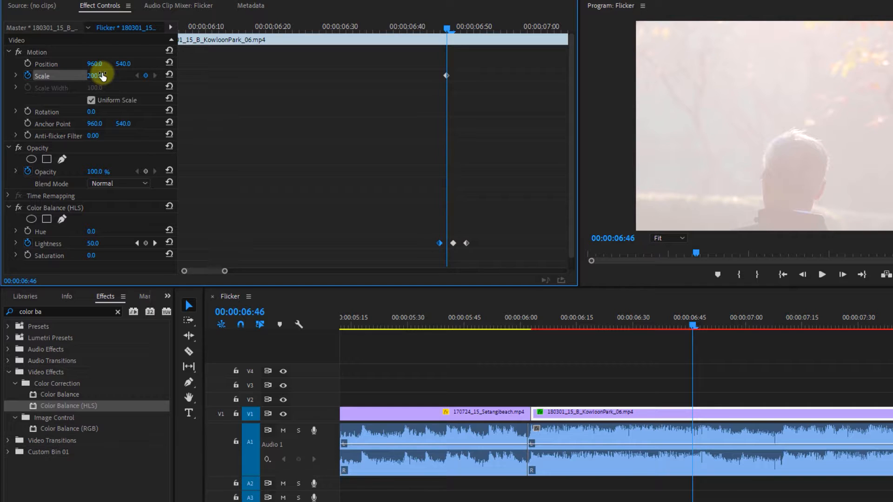
Add a Scale keyframe in line with the last Lightness keyframe at 00:00:06:49 and reset its value to 100
{"action": "key", "text": "Right"}
{"action": "key", "text": "Right"}
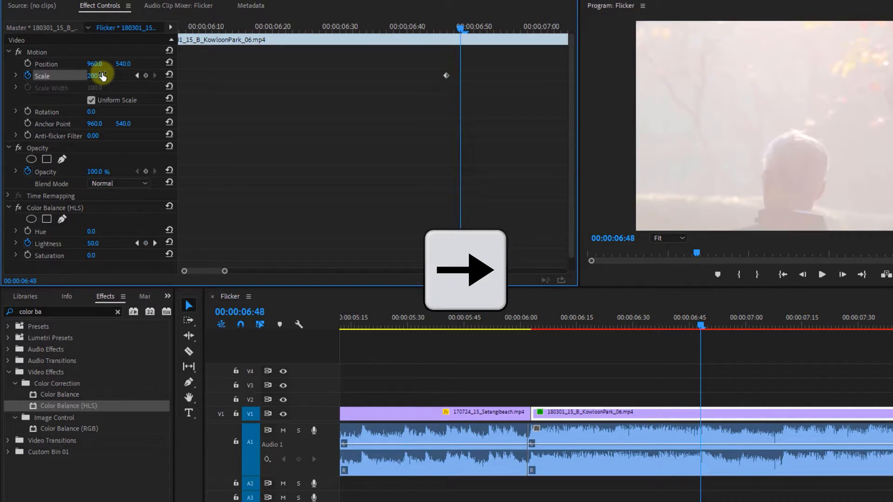
{"action": "key", "text": "Right"}
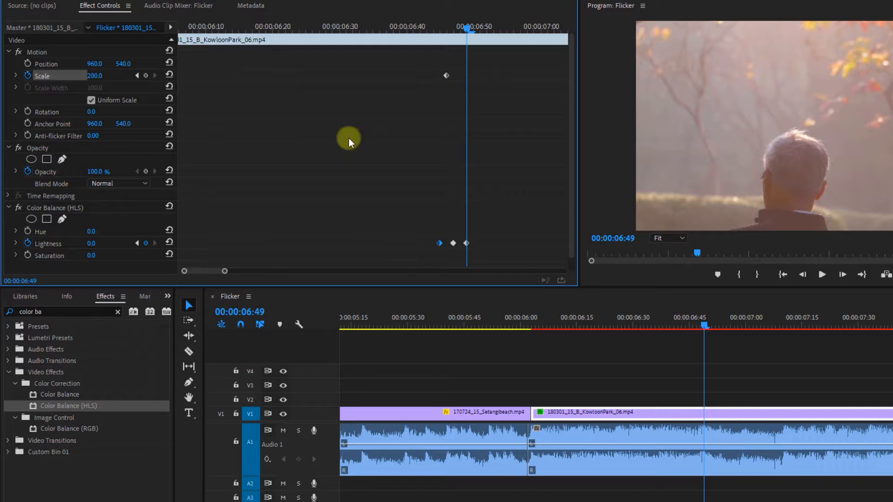
{"action": "left_click", "coordinate": [466, 243]}
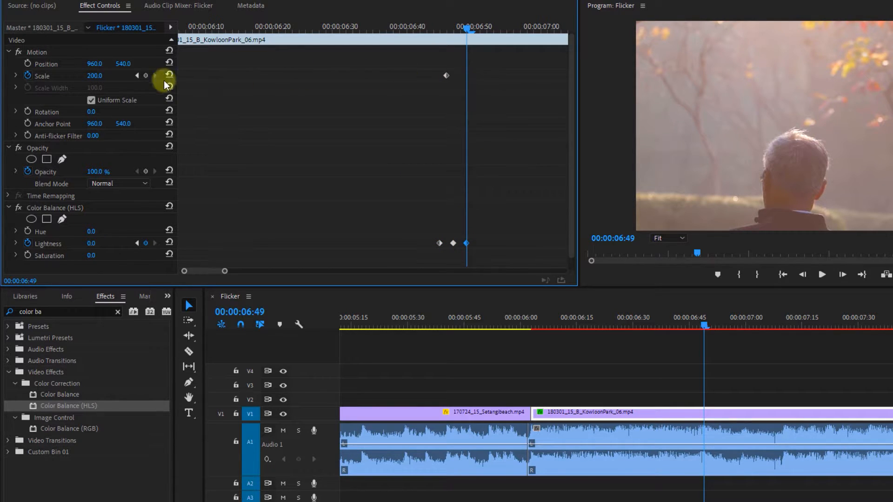
{"action": "left_click", "coordinate": [146, 76]}
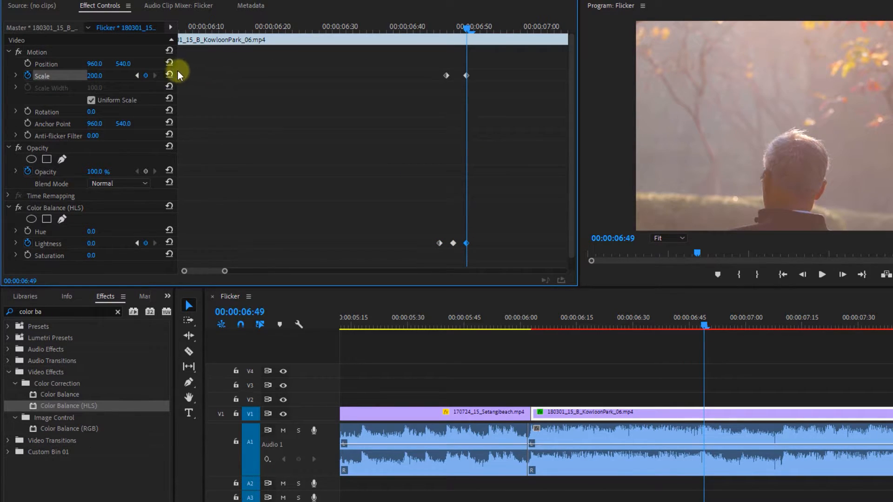
{"action": "left_click", "coordinate": [169, 75]}
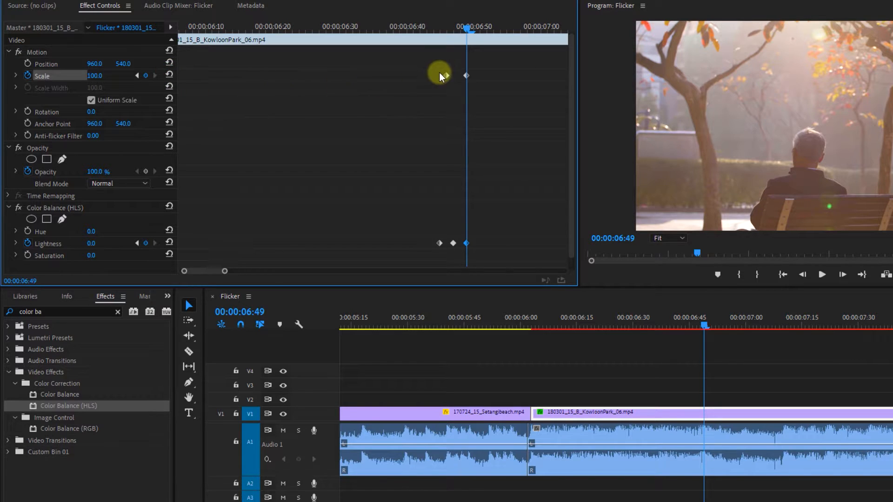
Align the 200 Scale keyframe with the first Lightness keyframe and add a Scale keyframe reset to 100 at 00:00:06:42
{"action": "left_click_drag", "start_coordinate": [467, 28], "coordinate": [446, 28]}
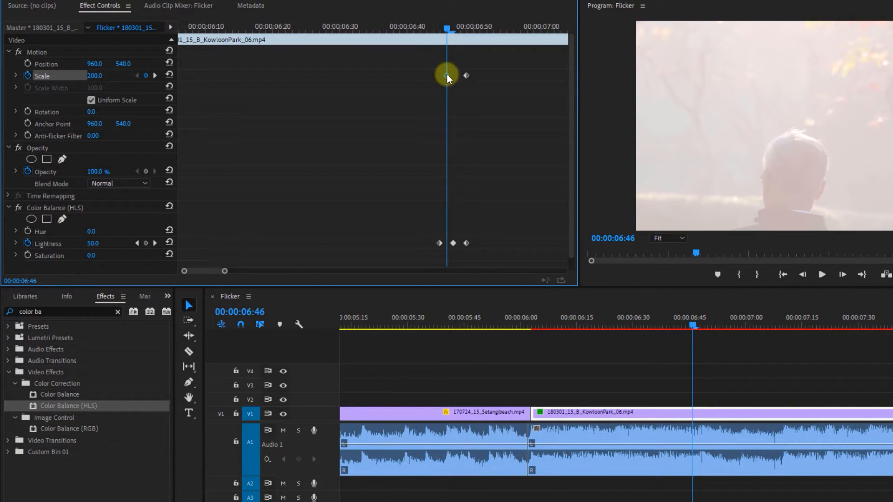
{"action": "key", "text": "Left"}
{"action": "key", "text": "Left"}
{"action": "key", "text": "Left"}
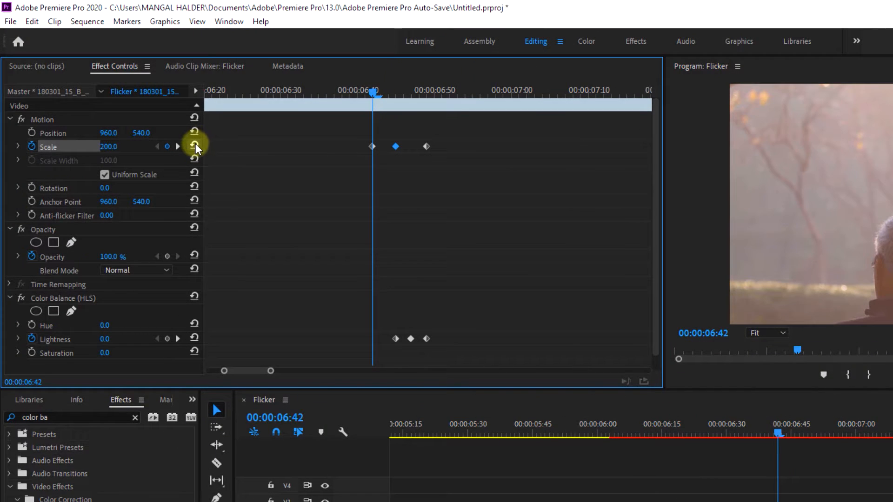
{"action": "left_click", "coordinate": [170, 73]}
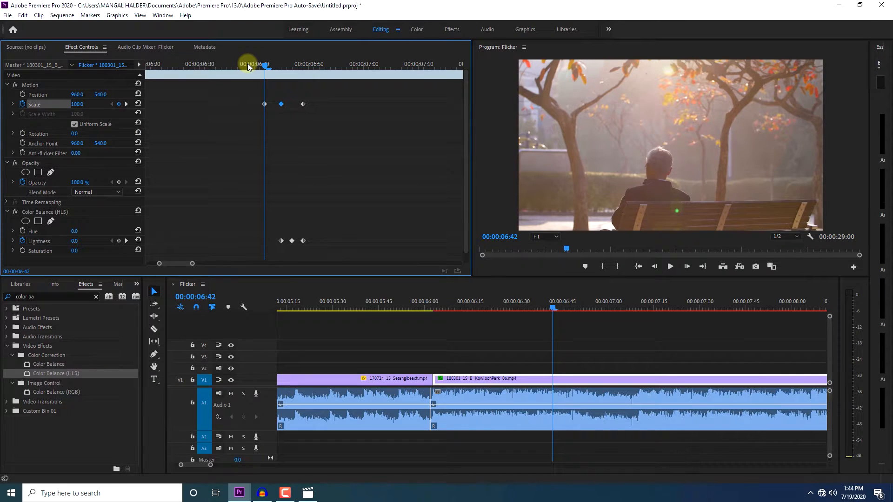
Play the park clip repeatedly from about 00:00:06:39 to check the combined flash and zoom against the beat
{"action": "left_click", "coordinate": [248, 67]}
{"action": "key", "text": "space"}
{"action": "left_click", "coordinate": [248, 67]}
{"action": "key", "text": "space"}
{"action": "left_click", "coordinate": [248, 68]}
{"action": "key", "text": "space"}
{"action": "left_click", "coordinate": [247, 67]}
{"action": "key", "text": "space"}
{"action": "left_click", "coordinate": [247, 67]}
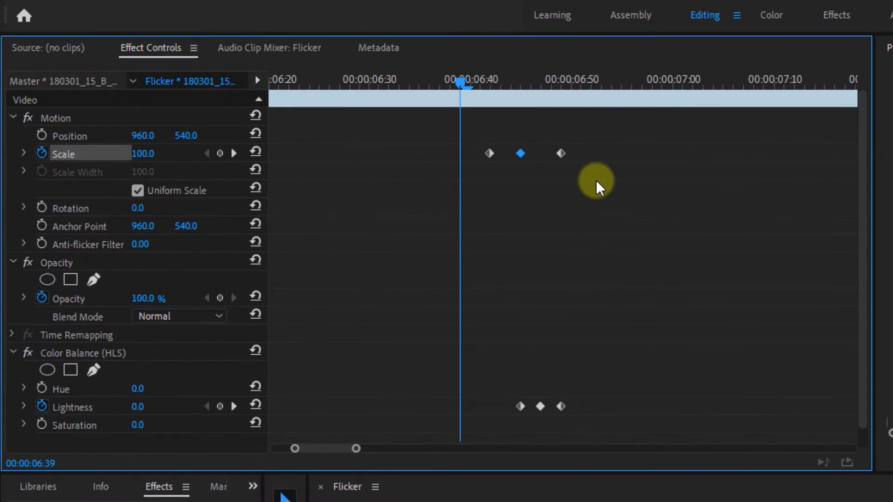
Copy all the park clip's Scale and Lightness keyframes and paste them on the next beat, around 00:00:07:10
{"action": "left_click_drag", "start_coordinate": [424, 133], "coordinate": [641, 411]}
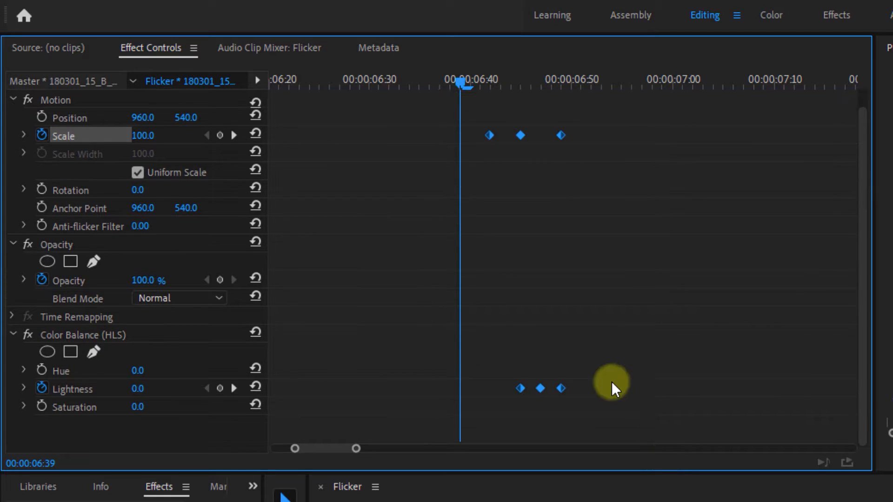
{"action": "right_click", "coordinate": [539, 390]}
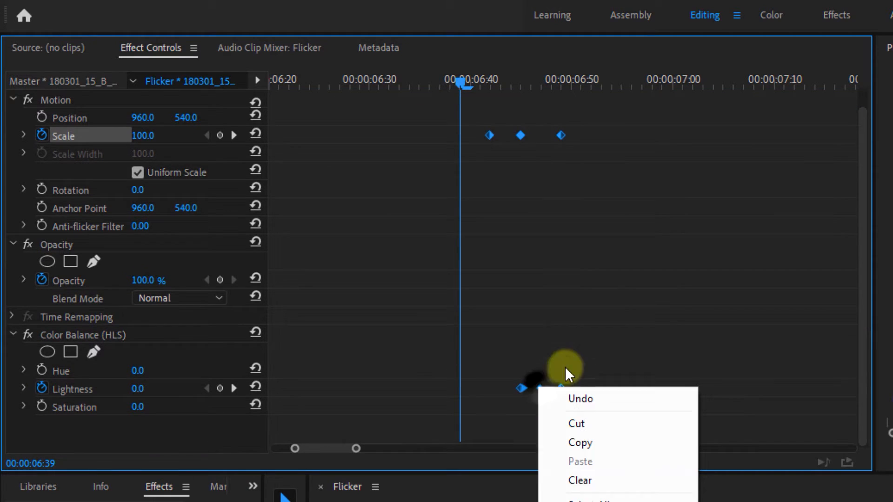
{"action": "left_click", "coordinate": [595, 444]}
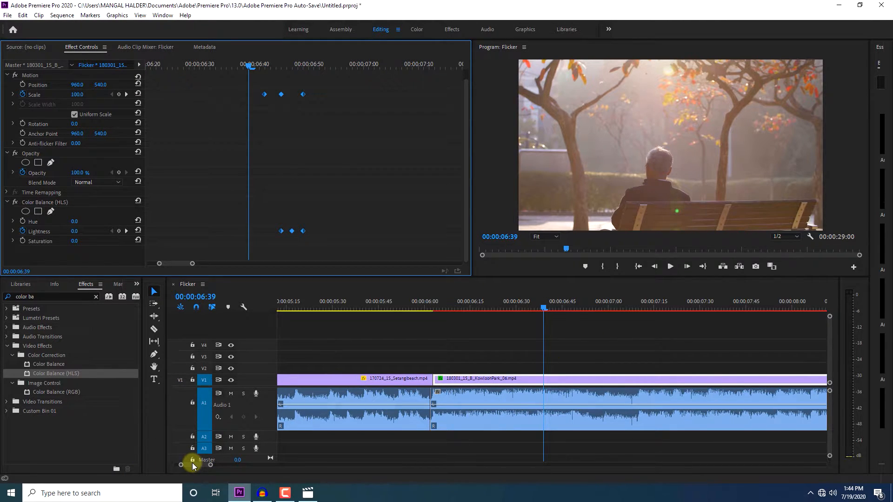
{"action": "scroll", "coordinate": [194, 466], "scroll_direction": "up", "scroll_amount": 3}
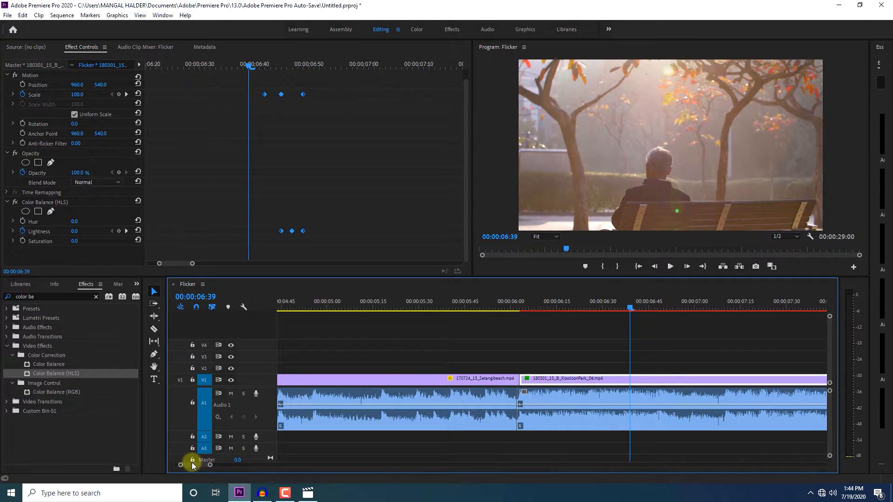
{"action": "left_click_drag", "start_coordinate": [650, 307], "coordinate": [725, 310]}
{"action": "left_click", "coordinate": [419, 132]}
{"action": "key", "text": "ctrl+v"}
{"action": "left_click_drag", "start_coordinate": [445, 231], "coordinate": [418, 231]}
Paste the copied Scale and Lightness keyframes again around 00:00:07:50 for another flash and zoom
{"action": "left_click_drag", "start_coordinate": [199, 465], "coordinate": [202, 465]}
{"action": "left_click_drag", "start_coordinate": [310, 309], "coordinate": [428, 307]}
{"action": "left_click_drag", "start_coordinate": [182, 263], "coordinate": [224, 271]}
Paste the keyframe set further along the park clip and shift it onto the beat around 00:00:09:02
{"action": "left_click_drag", "start_coordinate": [430, 307], "coordinate": [501, 307]}
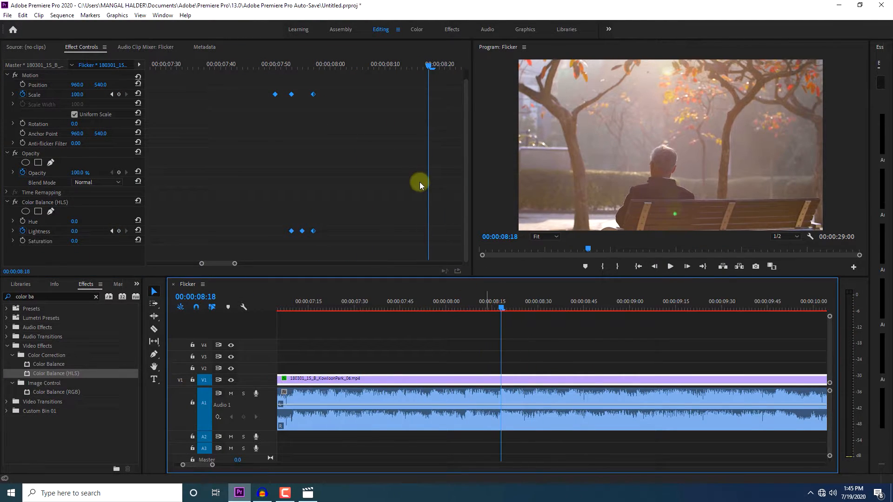
{"action": "left_click_drag", "start_coordinate": [214, 263], "coordinate": [222, 263]}
{"action": "left_click_drag", "start_coordinate": [501, 307], "coordinate": [670, 307]}
{"action": "left_click", "coordinate": [636, 306]}
{"action": "left_click_drag", "start_coordinate": [226, 263], "coordinate": [248, 264]}
{"action": "key", "text": "ctrl+v"}
{"action": "left_click_drag", "start_coordinate": [364, 90], "coordinate": [442, 242]}
{"action": "left_click_drag", "start_coordinate": [412, 231], "coordinate": [386, 231]}
Play the park clip from just before its first keyframes to check the repeated flash and zoom against the beat
{"action": "left_click_drag", "start_coordinate": [233, 264], "coordinate": [156, 263]}
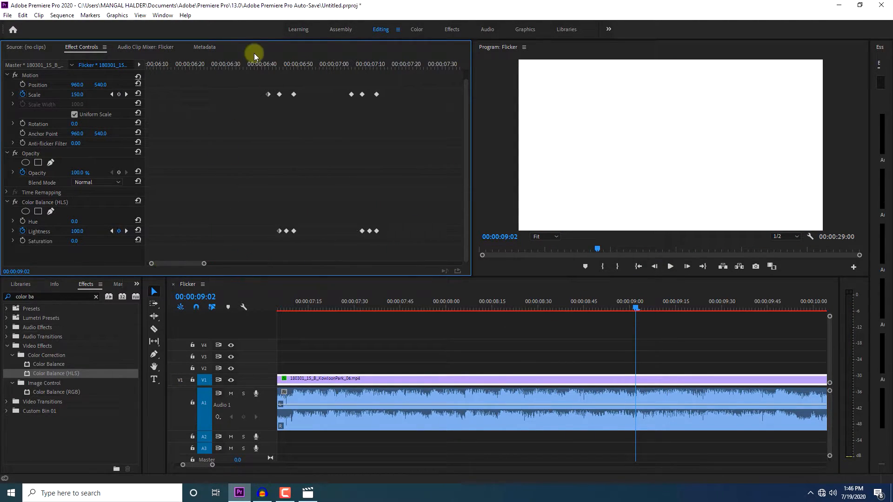
{"action": "left_click", "coordinate": [245, 63]}
{"action": "key", "text": "space"}
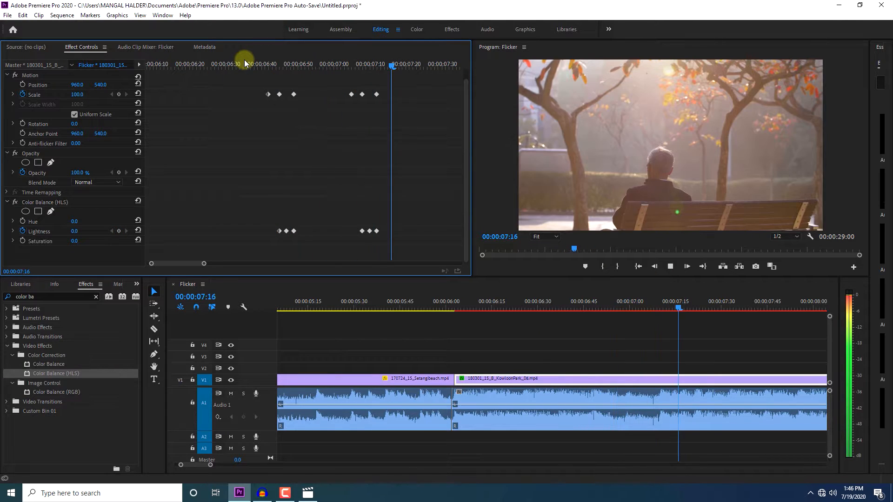
{"action": "key", "text": "space"}
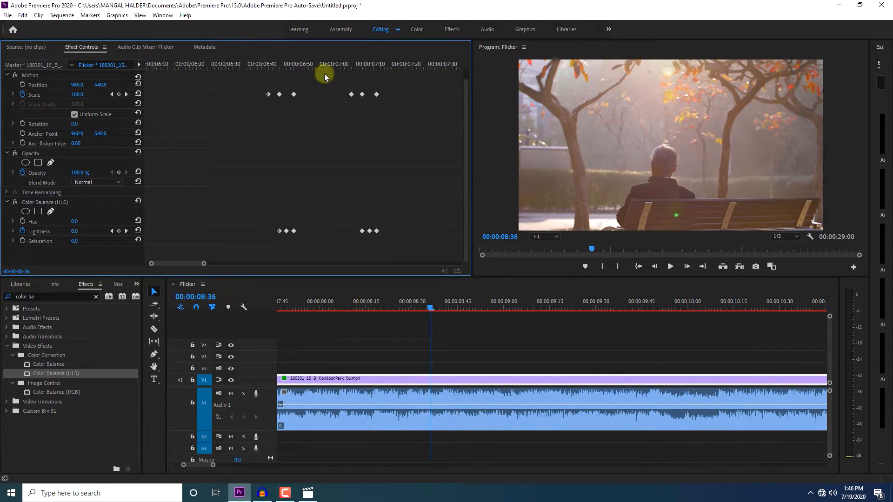
Switch to the media player and examine the rapid clip-switching flicker around 0:00:17 in the finished Flicker video
{"action": "left_click", "coordinate": [306, 491]}
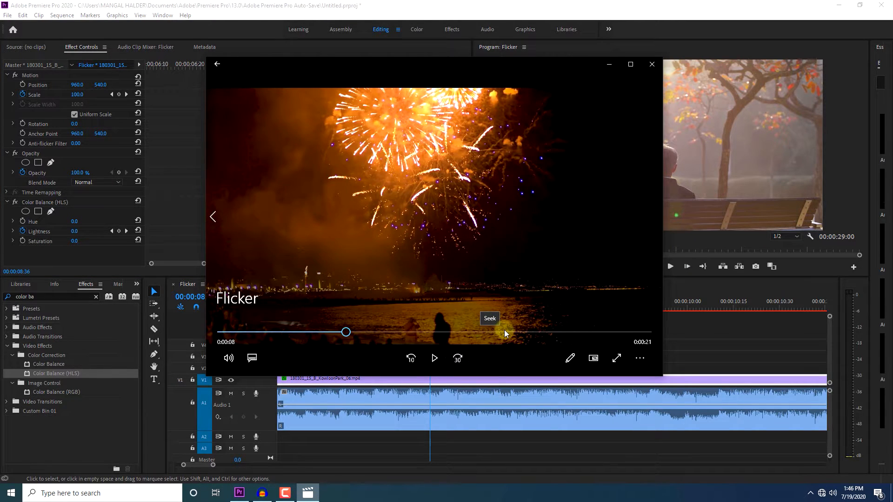
{"action": "left_click", "coordinate": [473, 333]}
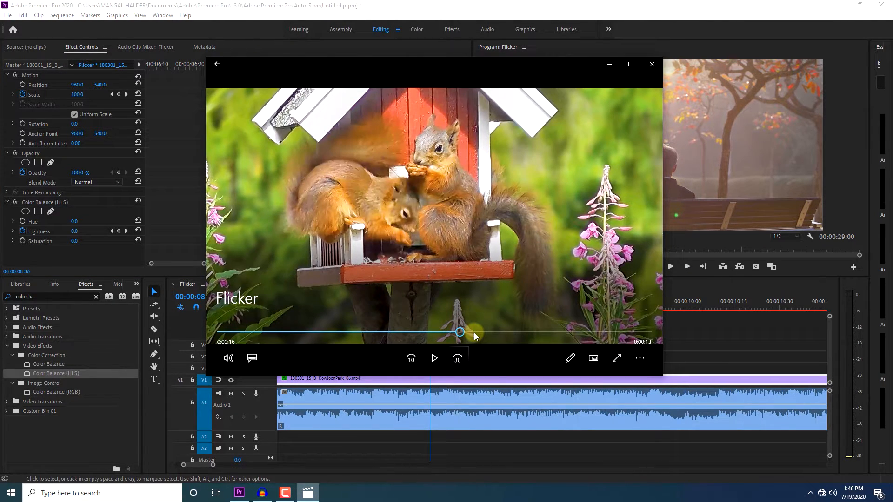
{"action": "left_click_drag", "start_coordinate": [480, 336], "coordinate": [463, 336]}
{"action": "left_click", "coordinate": [434, 358]}
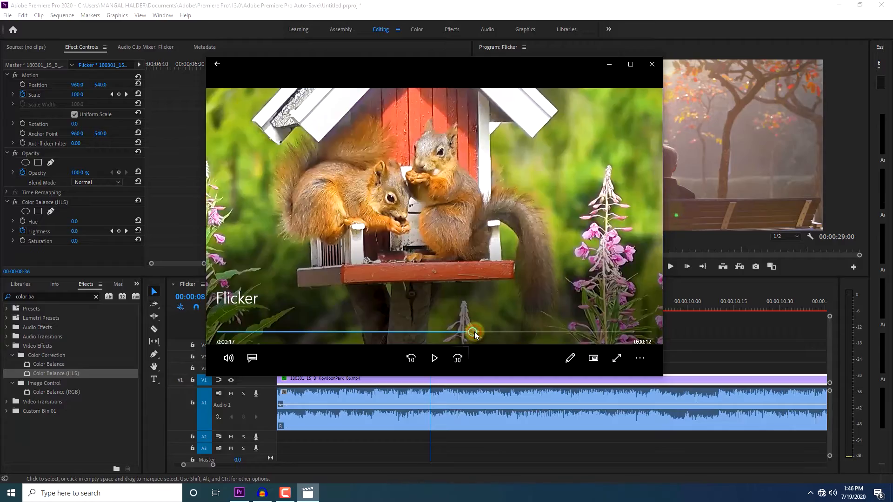
{"action": "left_click_drag", "start_coordinate": [475, 336], "coordinate": [476, 335]}
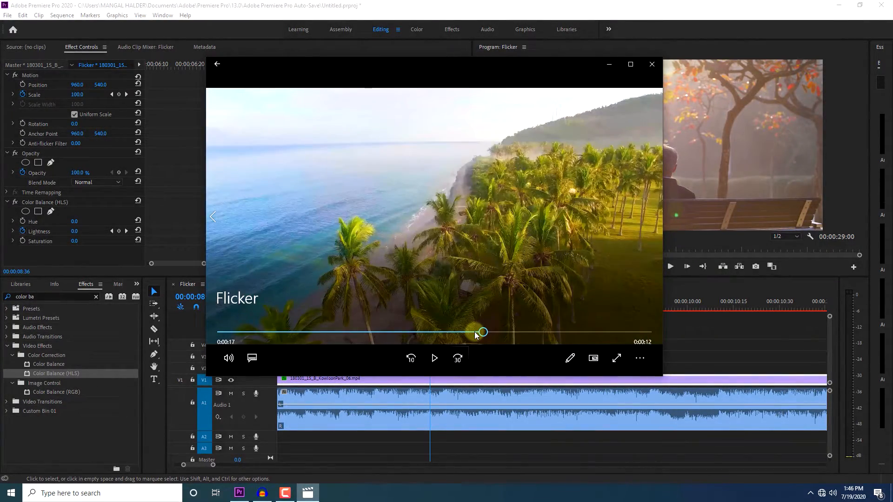
{"action": "left_click", "coordinate": [475, 333]}
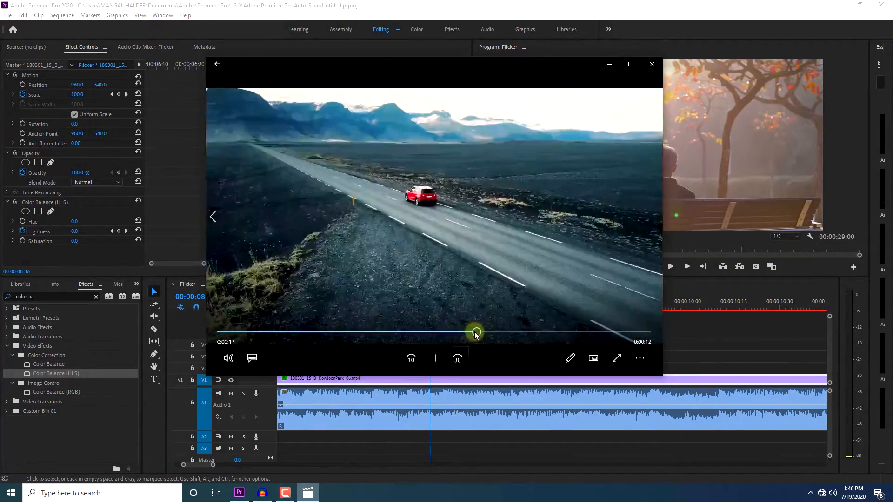
{"action": "key", "text": "space"}
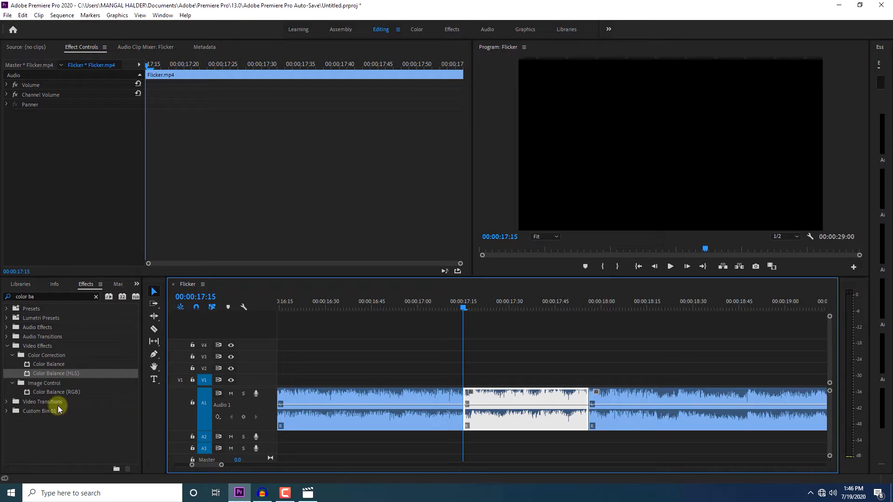
Stack the beach, 180607_A_101, Kowloon park and snowy forest clips on V2 to V5, all starting at 00:00:17:15
{"action": "left_click", "coordinate": [136, 284]}
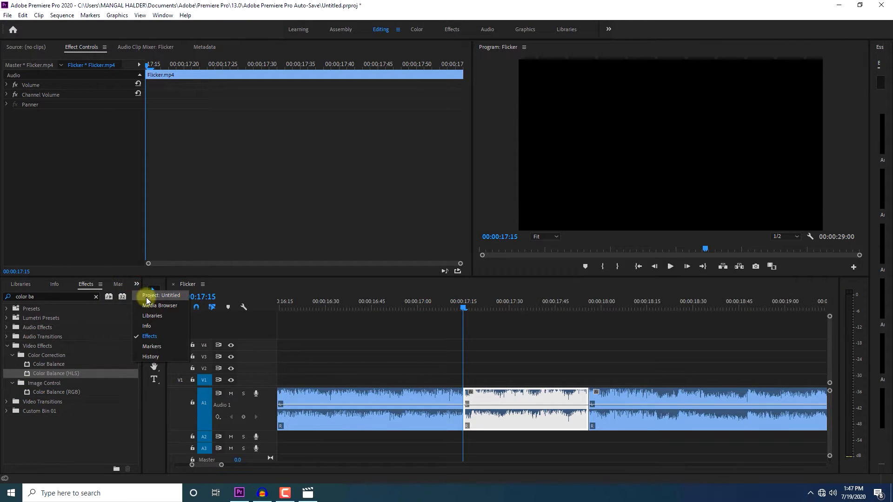
{"action": "left_click", "coordinate": [148, 296]}
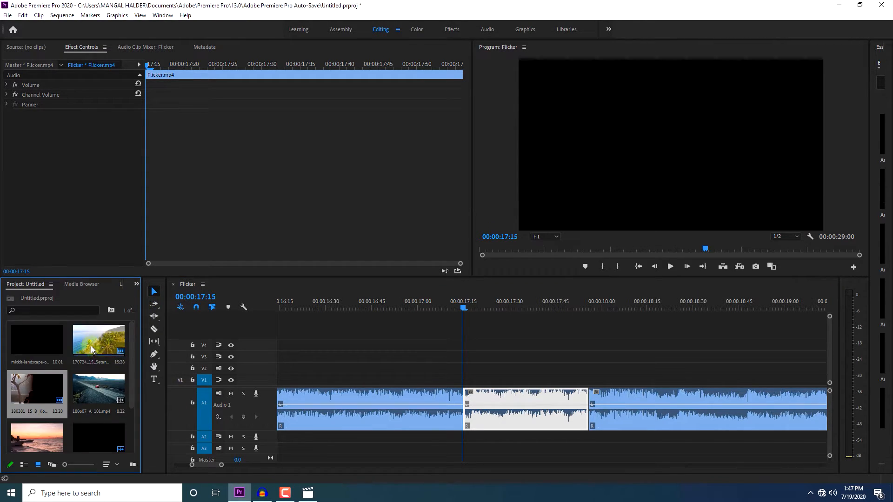
{"action": "left_click_drag", "start_coordinate": [91, 341], "coordinate": [469, 371]}
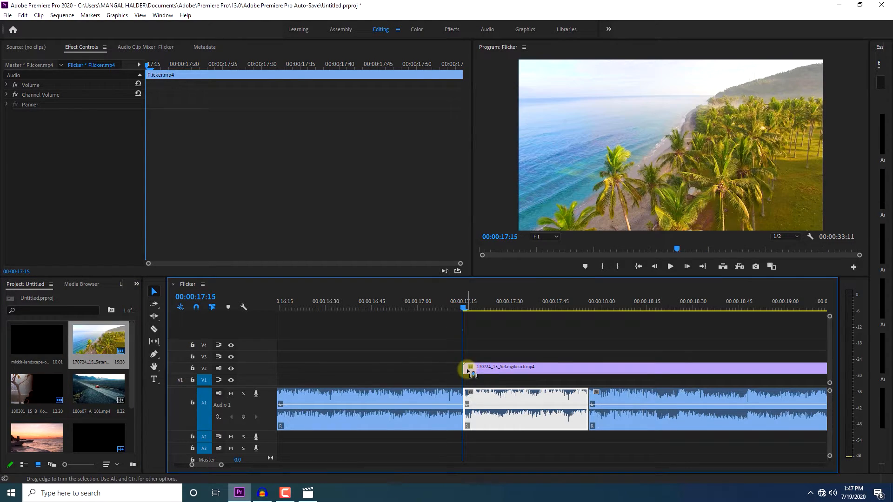
{"action": "left_click", "coordinate": [99, 384]}
{"action": "left_click_drag", "start_coordinate": [98, 383], "coordinate": [468, 356]}
{"action": "left_click_drag", "start_coordinate": [29, 390], "coordinate": [465, 342]}
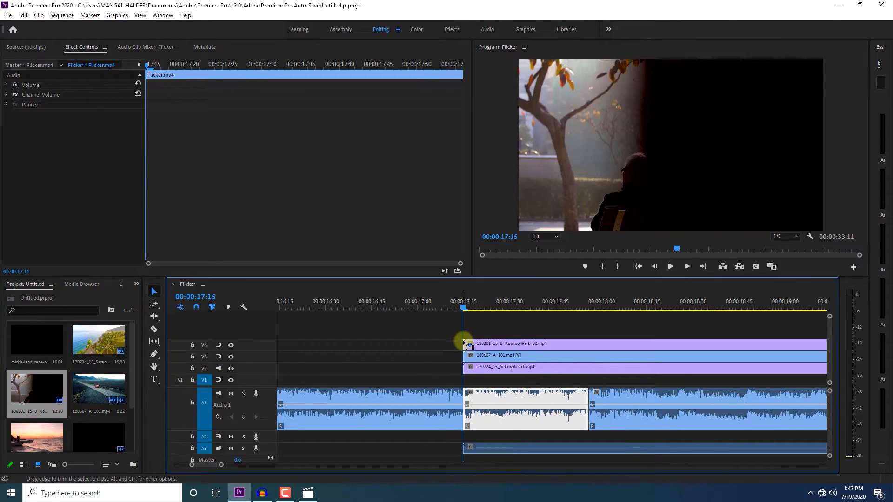
{"action": "left_click_drag", "start_coordinate": [40, 440], "coordinate": [46, 415]}
{"action": "left_click_drag", "start_coordinate": [39, 349], "coordinate": [467, 330]}
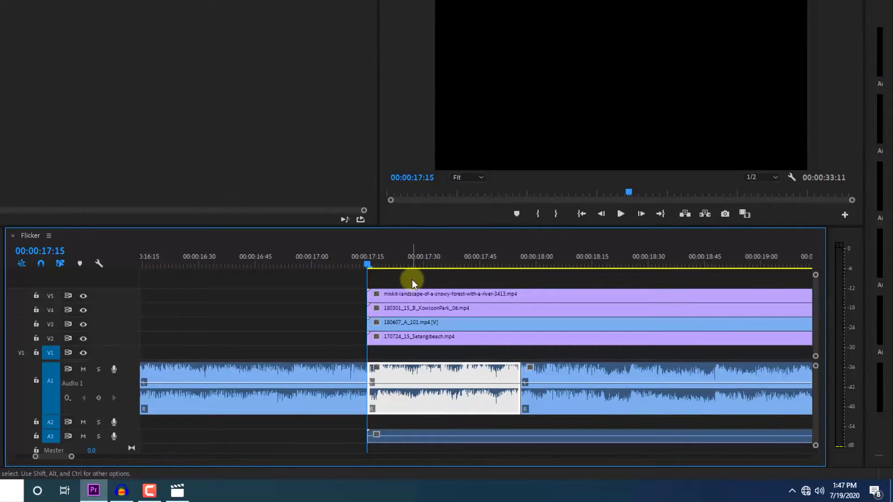
Cut all four stacked clips with the Razor tool two frames after their start, at 00:00:17:17
{"action": "left_click_drag", "start_coordinate": [70, 458], "coordinate": [60, 457]}
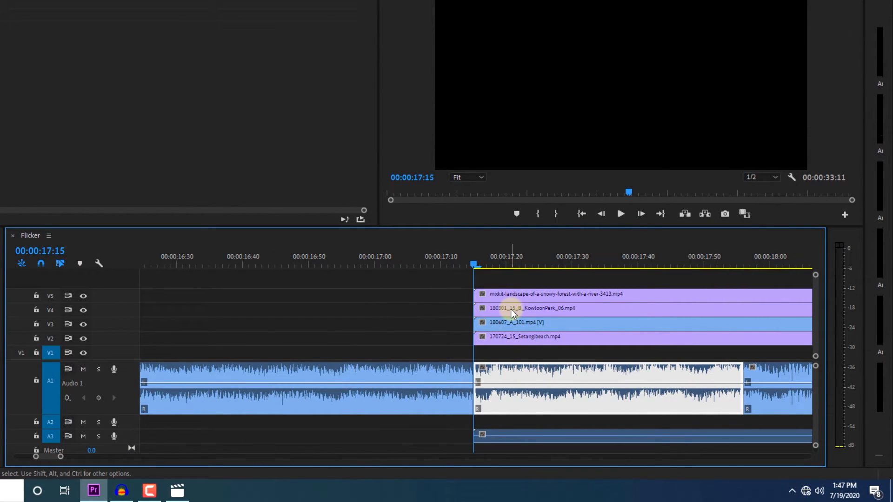
{"action": "key", "text": "Right"}
{"action": "key", "text": "Right"}
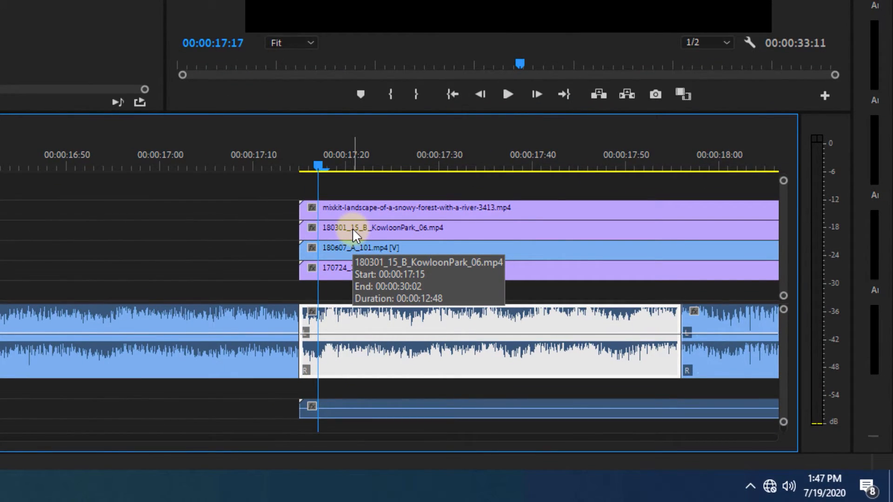
{"action": "key", "text": "c"}
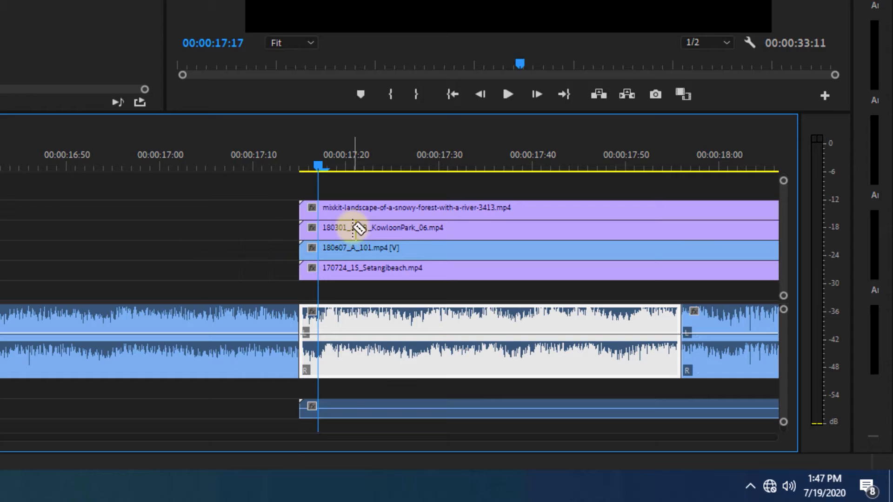
{"action": "left_click", "coordinate": [319, 209]}
{"action": "left_click", "coordinate": [319, 229]}
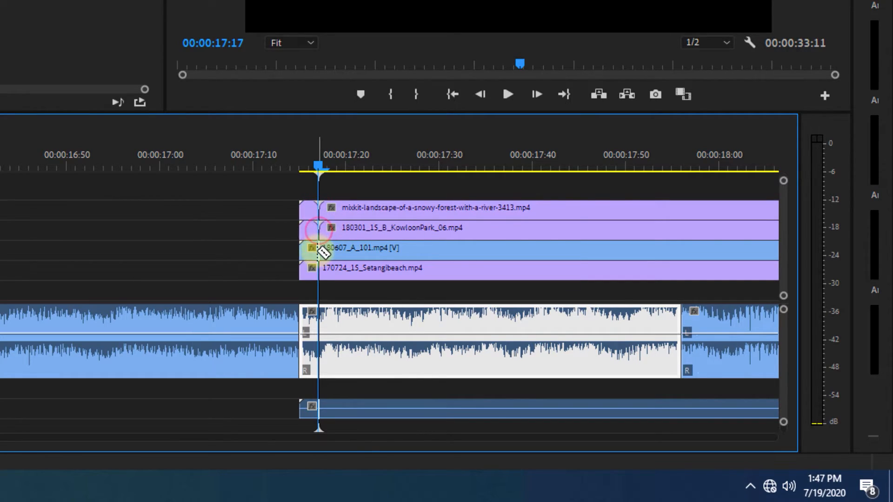
{"action": "left_click", "coordinate": [319, 248]}
{"action": "left_click", "coordinate": [317, 270]}
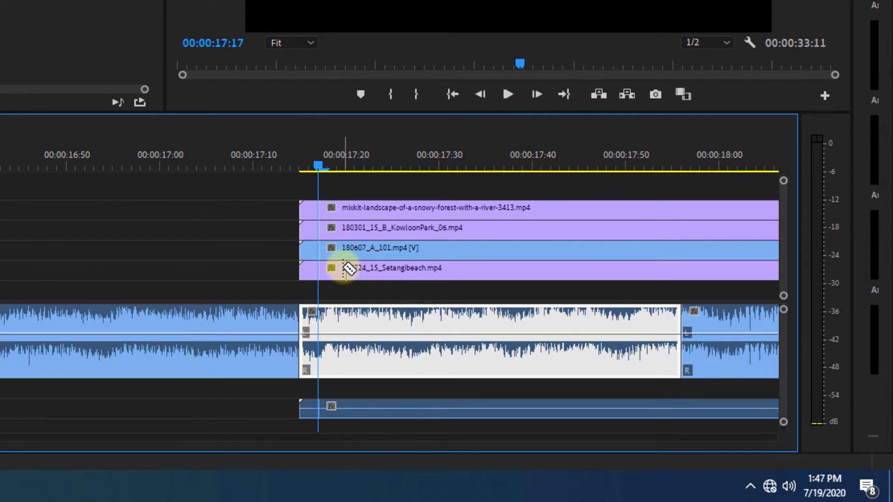
Cut the four stacked clips again two frames further on, at 00:00:17:19
{"action": "key", "text": "Right"}
{"action": "key", "text": "Right"}
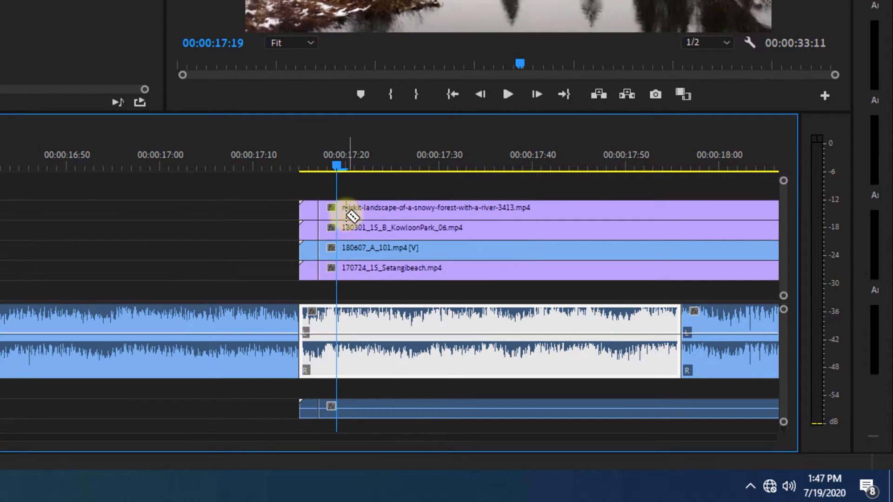
{"action": "left_click", "coordinate": [338, 209]}
{"action": "left_click", "coordinate": [335, 229]}
{"action": "left_click", "coordinate": [336, 247]}
{"action": "left_click", "coordinate": [337, 268]}
Cut the four stacked clips at 00:00:17:21 and at 00:00:17:23
{"action": "key", "text": "Right"}
{"action": "key", "text": "Right"}
{"action": "left_click", "coordinate": [355, 207]}
{"action": "left_click", "coordinate": [355, 226]}
{"action": "left_click", "coordinate": [356, 254]}
{"action": "left_click", "coordinate": [356, 267]}
{"action": "key", "text": "Right"}
{"action": "key", "text": "Right"}
{"action": "left_click", "coordinate": [374, 208]}
{"action": "left_click", "coordinate": [375, 228]}
{"action": "left_click", "coordinate": [374, 248]}
{"action": "left_click", "coordinate": [374, 267]}
Continue cutting all four clips every two frames from 00:00:17:25 through 00:00:17:31
{"action": "key", "text": "Right"}
{"action": "key", "text": "Right"}
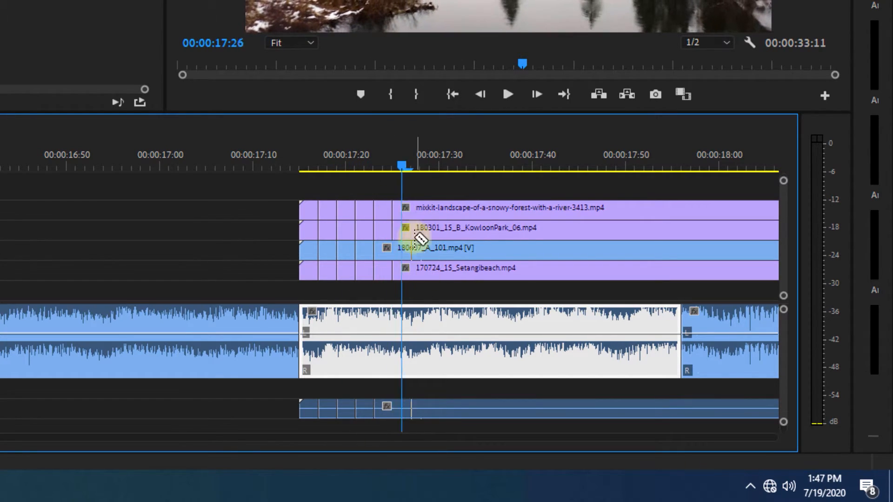
{"action": "left_click", "coordinate": [431, 228]}
{"action": "left_click", "coordinate": [432, 248]}
{"action": "left_click", "coordinate": [431, 268]}
{"action": "key", "text": "Right"}
{"action": "key", "text": "Right"}
{"action": "left_click", "coordinate": [450, 207]}
{"action": "left_click", "coordinate": [450, 228]}
{"action": "left_click", "coordinate": [450, 248]}
{"action": "left_click", "coordinate": [450, 268]}
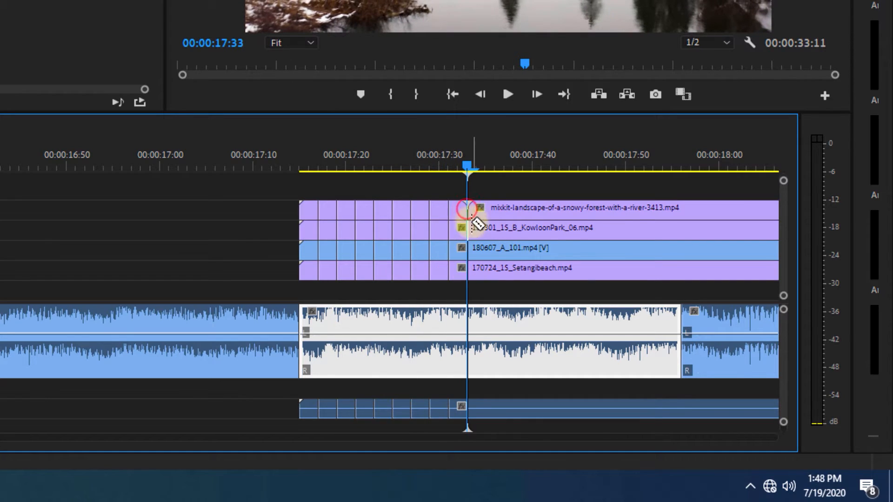
Cut all four clips every two frames from 00:00:17:33 through 00:00:17:39
{"action": "left_click", "coordinate": [506, 248]}
{"action": "left_click", "coordinate": [506, 268]}
{"action": "key", "text": "Right"}
{"action": "key", "text": "Right"}
{"action": "left_click", "coordinate": [524, 208]}
{"action": "left_click", "coordinate": [524, 228]}
{"action": "left_click", "coordinate": [524, 248]}
{"action": "left_click", "coordinate": [524, 268]}
Cut all four clips every two frames from 00:00:17:41 through 00:00:17:47
{"action": "key", "text": "Right"}
{"action": "key", "text": "Right"}
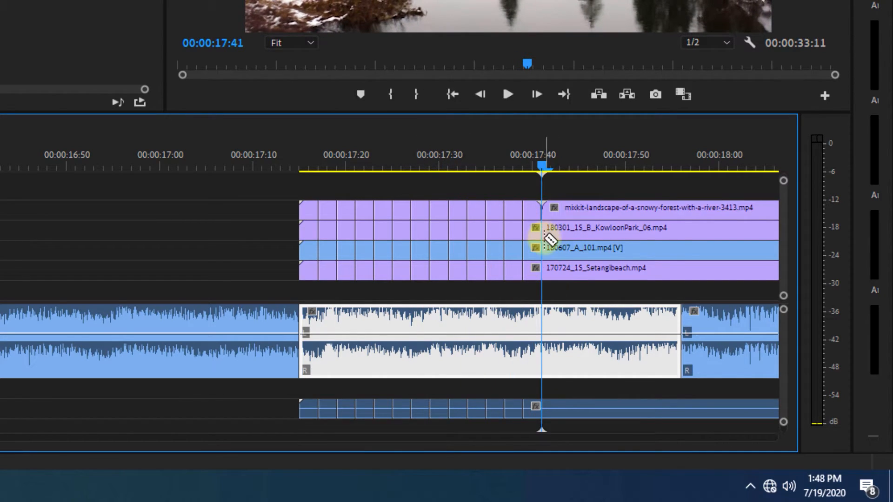
{"action": "left_click", "coordinate": [584, 248]}
{"action": "left_click", "coordinate": [584, 269]}
{"action": "key", "text": "Right"}
{"action": "key", "text": "Right"}
{"action": "left_click", "coordinate": [600, 208]}
{"action": "left_click", "coordinate": [599, 228]}
{"action": "left_click", "coordinate": [600, 248]}
{"action": "left_click", "coordinate": [600, 268]}
Finish the two-frame cuts from 00:00:17:49 through 00:00:17:53 and cut all four clips in line with the next audio cut
{"action": "key", "text": "Right"}
{"action": "key", "text": "Right"}
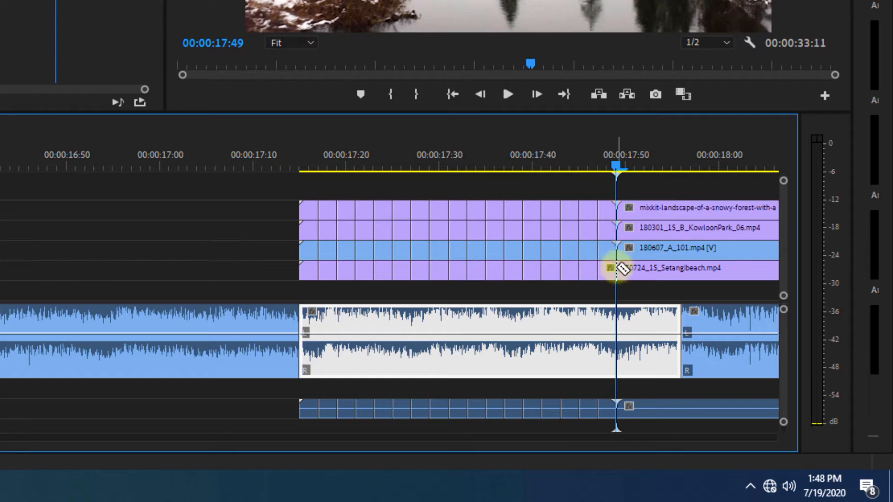
{"action": "key", "text": "Right"}
{"action": "left_click", "coordinate": [682, 208]}
{"action": "left_click", "coordinate": [682, 228]}
{"action": "left_click", "coordinate": [682, 248]}
{"action": "left_click", "coordinate": [682, 268]}
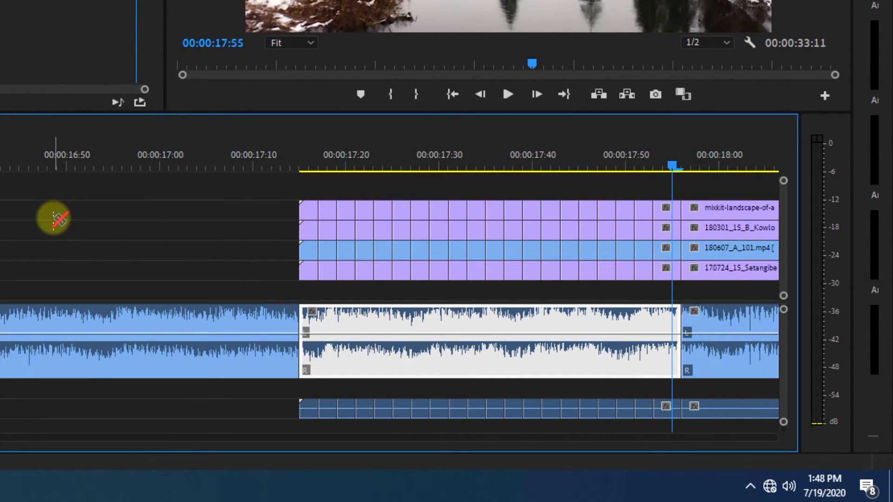
Delete the snowy forest piece at 00:00:17:17, plus the snowy forest and park pieces at 00:00:17:19
{"action": "key", "text": "v"}
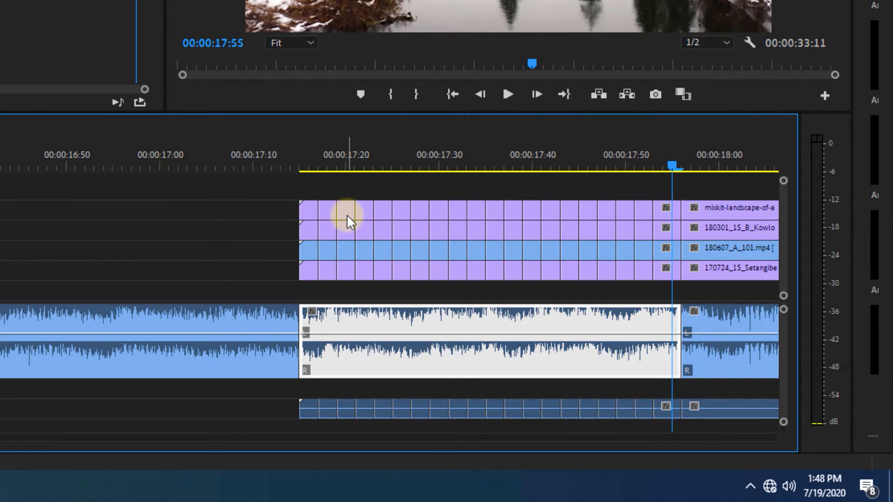
{"action": "left_click", "coordinate": [328, 211]}
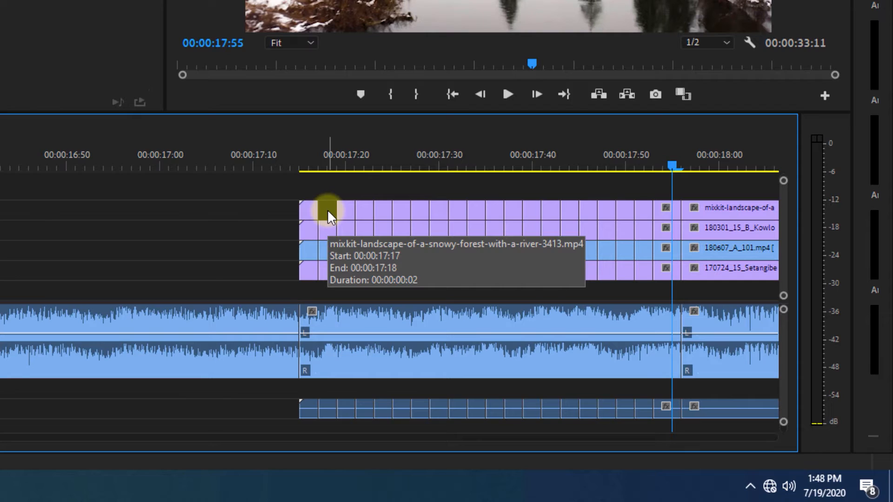
{"action": "key", "text": "Delete"}
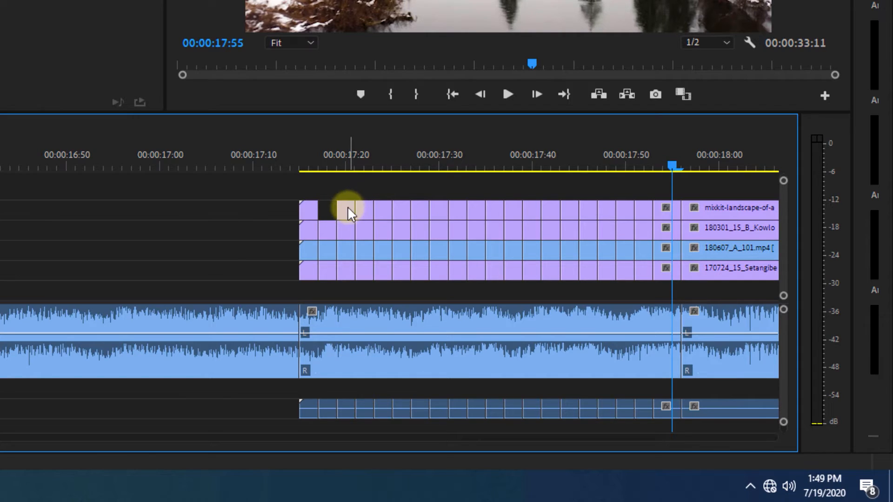
{"action": "left_click", "coordinate": [348, 169]}
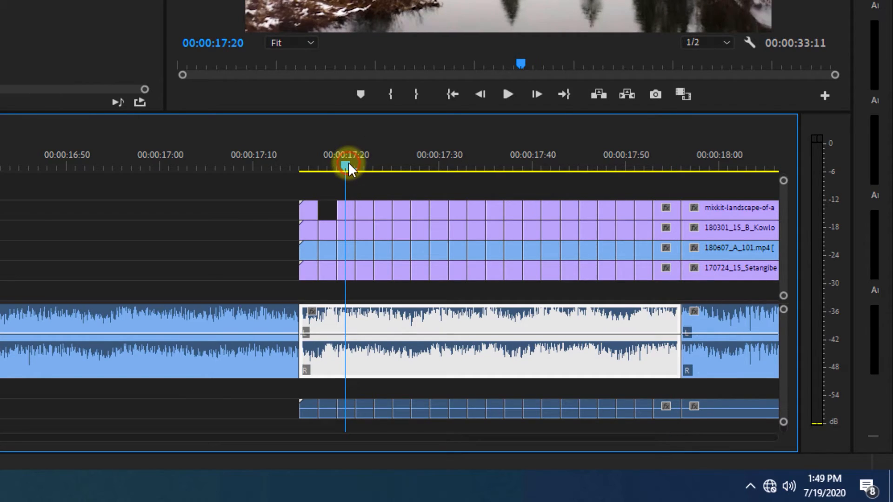
{"action": "left_click", "coordinate": [353, 194]}
{"action": "left_click_drag", "start_coordinate": [353, 193], "coordinate": [362, 217]}
{"action": "key", "text": "Delete"}
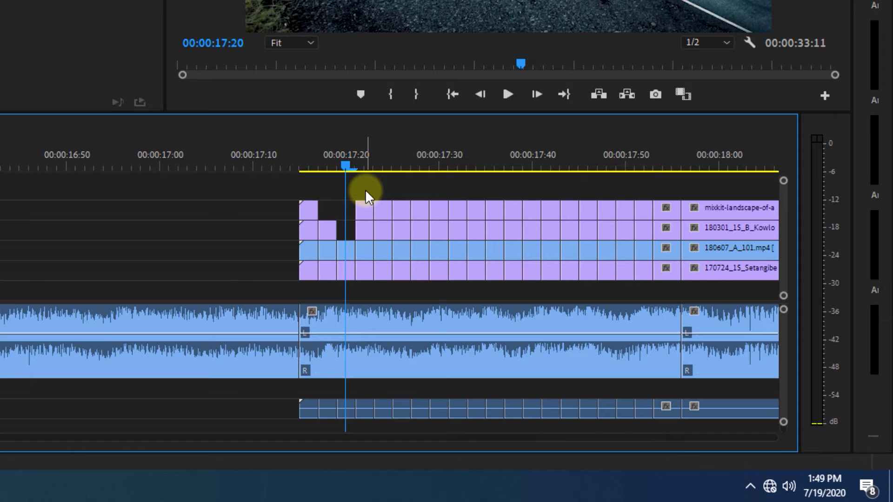
Delete the top three pieces at 00:00:17:21, leaving only the beach clip on V2 there
{"action": "key", "text": "Right"}
{"action": "left_click_drag", "start_coordinate": [365, 190], "coordinate": [368, 253]}
{"action": "key", "text": "Delete"}
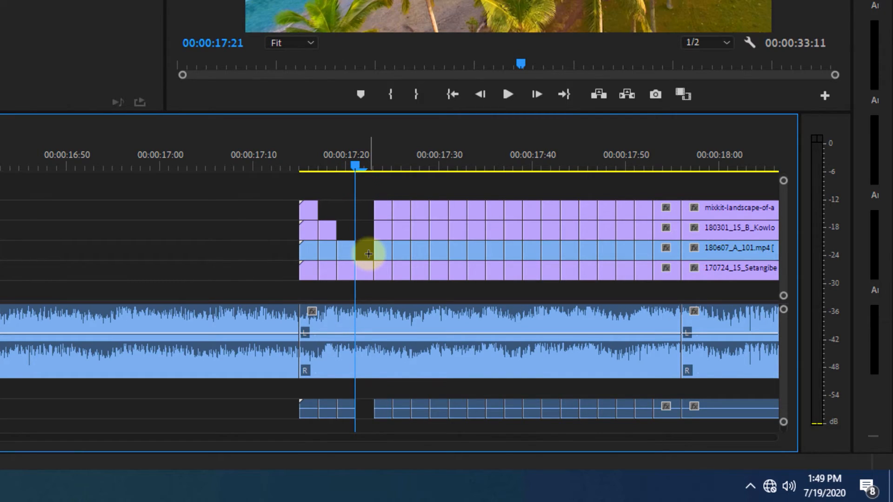
{"action": "key", "text": "Delete"}
Repeat the descending staircase of deleted pieces on V3 to V5 for the second group, starting at 00:00:17:23
{"action": "left_click_drag", "start_coordinate": [357, 166], "coordinate": [425, 232]}
{"action": "left_click", "coordinate": [403, 213]}
{"action": "key", "text": "Delete"}
{"action": "key", "text": "Delete"}
{"action": "left_click_drag", "start_coordinate": [441, 193], "coordinate": [440, 246]}
{"action": "key", "text": "Delete"}
Delete pieces on V3 to V5 in the same staircase pattern for the third and fourth groups, from 00:00:17:31 to 00:00:17:46
{"action": "left_click", "coordinate": [475, 209]}
{"action": "key", "text": "Delete"}
{"action": "left_click_drag", "start_coordinate": [499, 196], "coordinate": [519, 245]}
{"action": "key", "text": "Delete"}
{"action": "key", "text": "Delete"}
{"action": "left_click_drag", "start_coordinate": [569, 194], "coordinate": [568, 237]}
{"action": "key", "text": "Delete"}
{"action": "left_click_drag", "start_coordinate": [593, 195], "coordinate": [588, 245]}
{"action": "key", "text": "Delete"}
Complete the staircase for the last group by deleting the upper pieces between 00:00:17:49 and the final cut
{"action": "left_click", "coordinate": [623, 212]}
{"action": "key", "text": "Delete"}
{"action": "left_click_drag", "start_coordinate": [642, 194], "coordinate": [664, 251]}
{"action": "key", "text": "Delete"}
{"action": "key", "text": "Delete"}
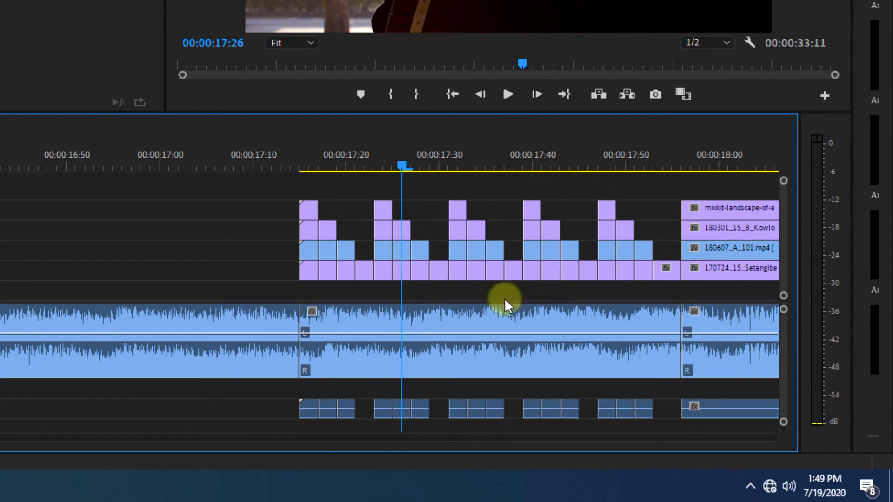
Play the sequence from about 00:00:17:14 to check the rapid clip-switching flicker against the music
{"action": "left_click", "coordinate": [296, 172]}
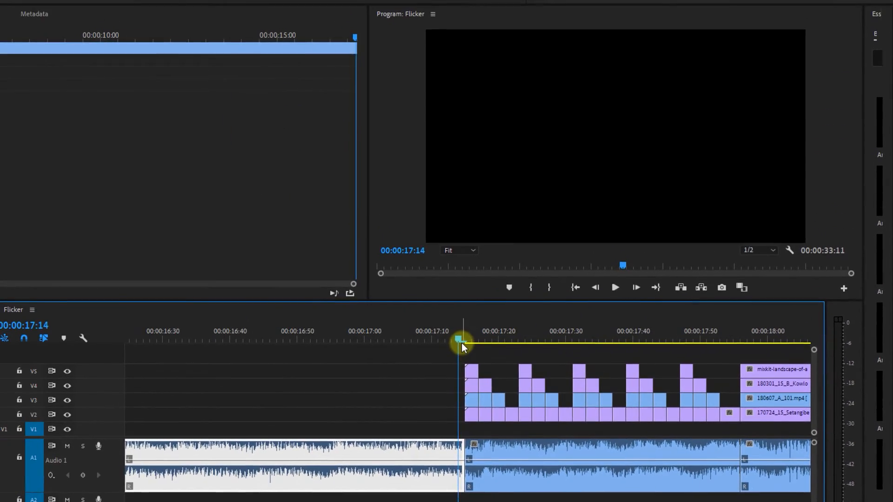
{"action": "key", "text": "space"}
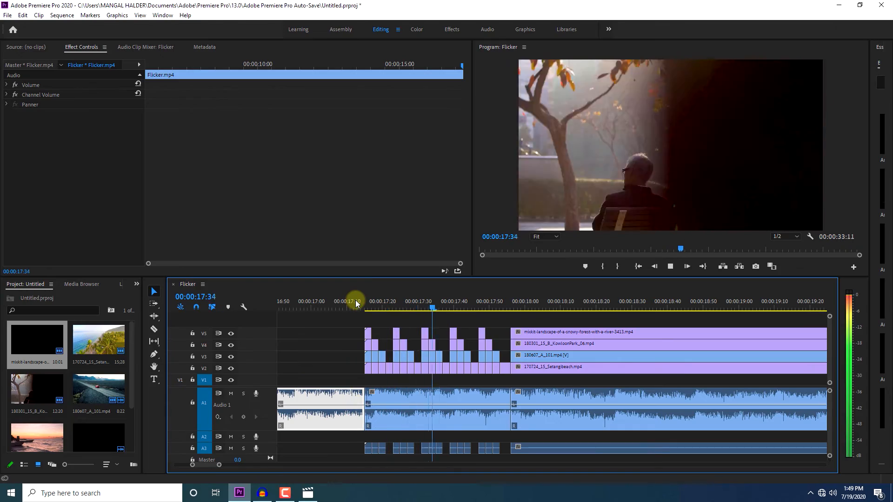
{"action": "left_click", "coordinate": [355, 303]}
{"action": "key", "text": "space"}
{"action": "key", "text": "space"}
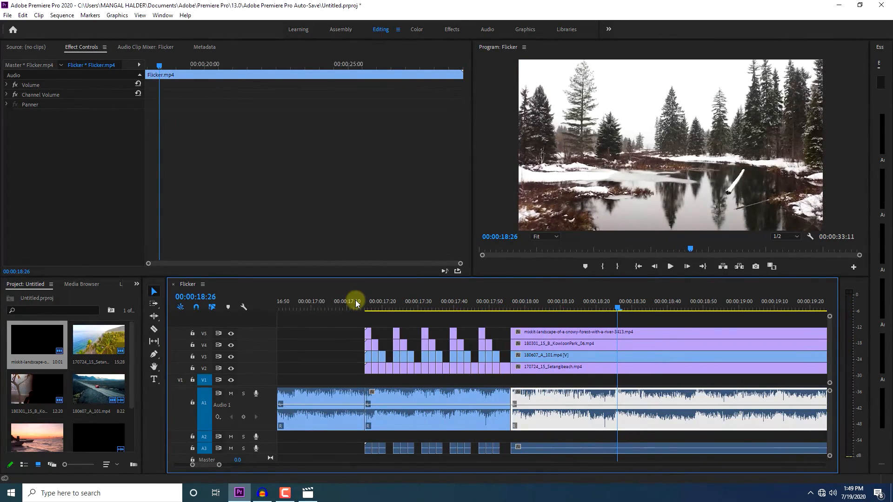